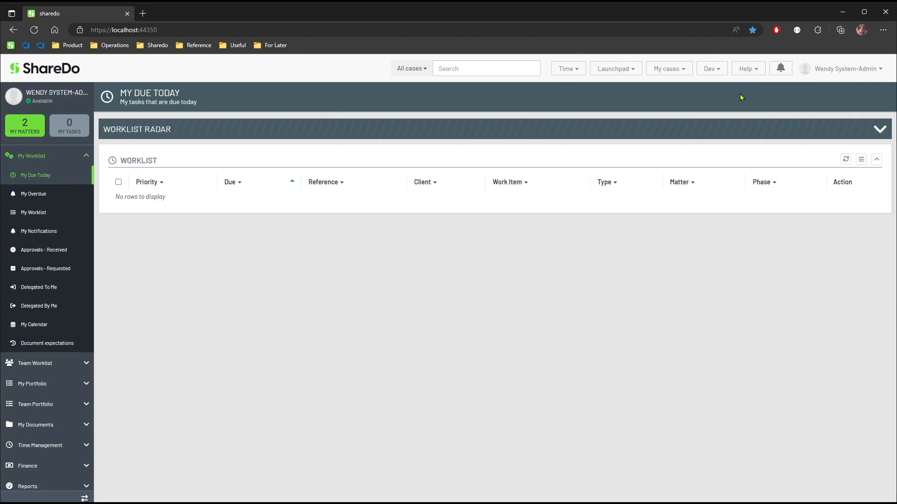
# Open the Manage Linked services page under Integrations in the admin configuration area.
pyautogui.click(615, 68)
pyautogui.click(308, 221)
pyautogui.click(64, 382)
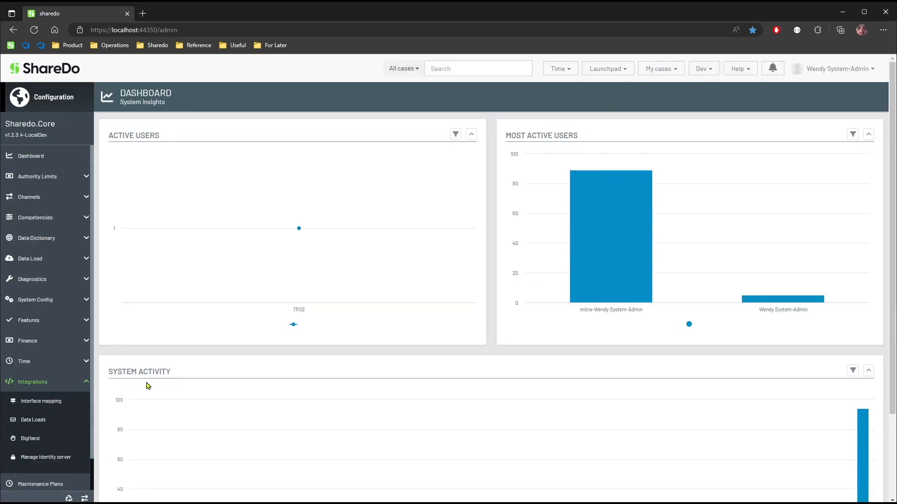
pyautogui.scroll(-2, 150, 384)
pyautogui.scroll(-1, 54, 420)
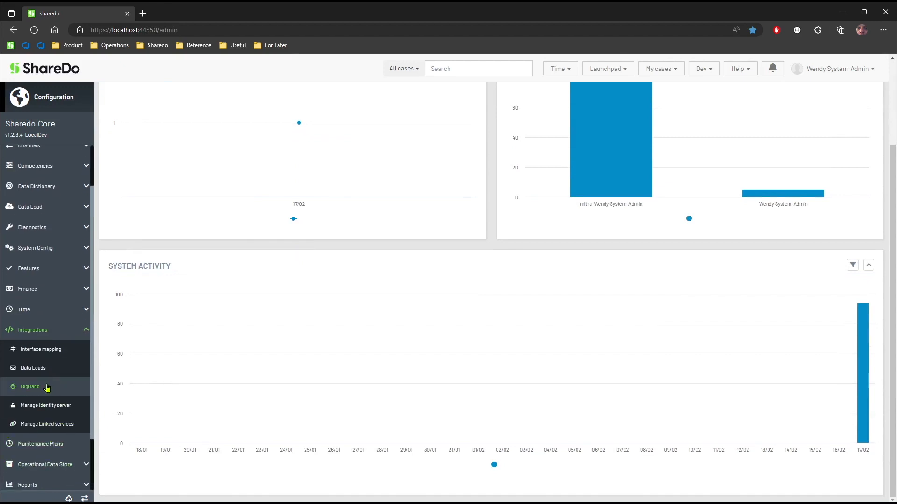
pyautogui.click(47, 424)
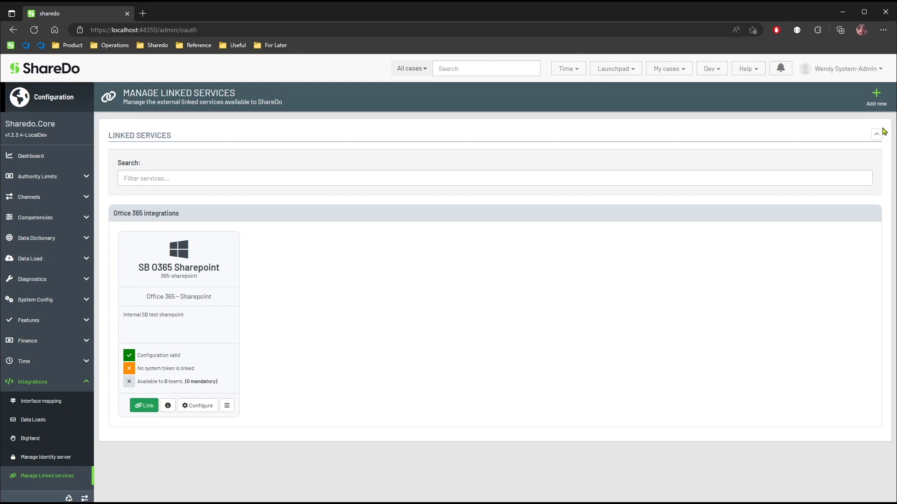
# Start adding a new linked service that uses the Authorisation code grant provider.
pyautogui.click(878, 105)
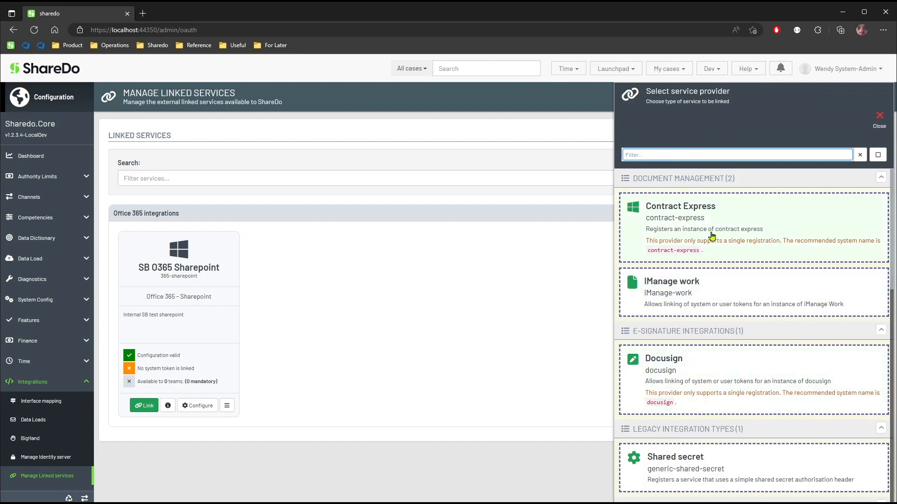
pyautogui.scroll(-1, 792, 330)
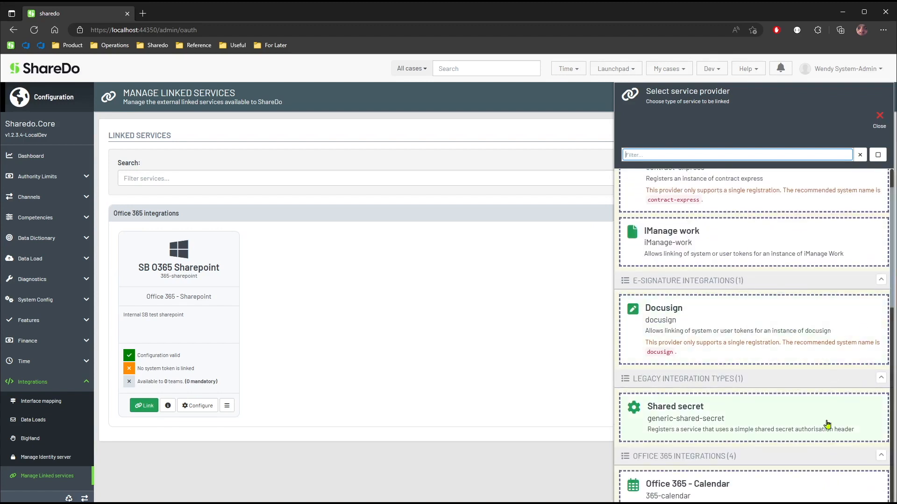
pyautogui.scroll(-10, 714, 435)
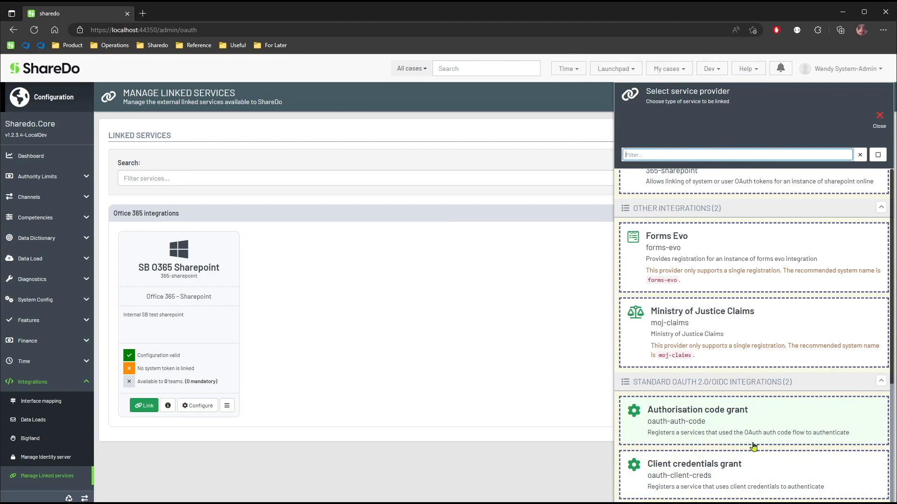
pyautogui.click(782, 427)
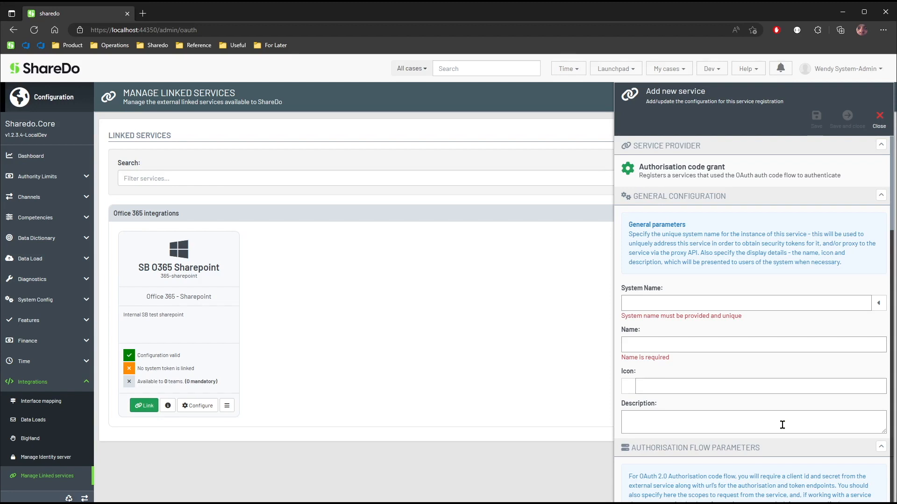
# Give the new service the system name "github" and the name "Github".
pyautogui.click(755, 304)
pyautogui.write('github')
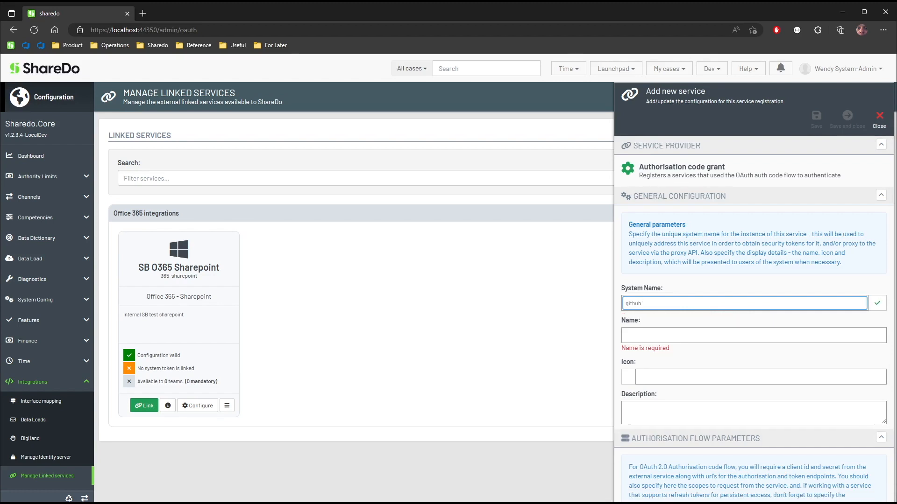
pyautogui.press('Tab')
pyautogui.write('Github')
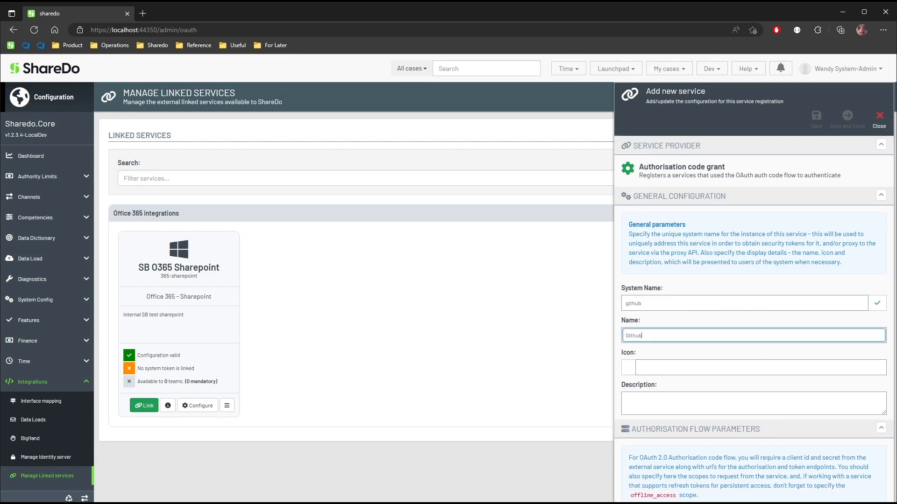
# Assign the fa-github icon to the service and enter the description "Github integration".
pyautogui.press('Tab')
pyautogui.write('github')
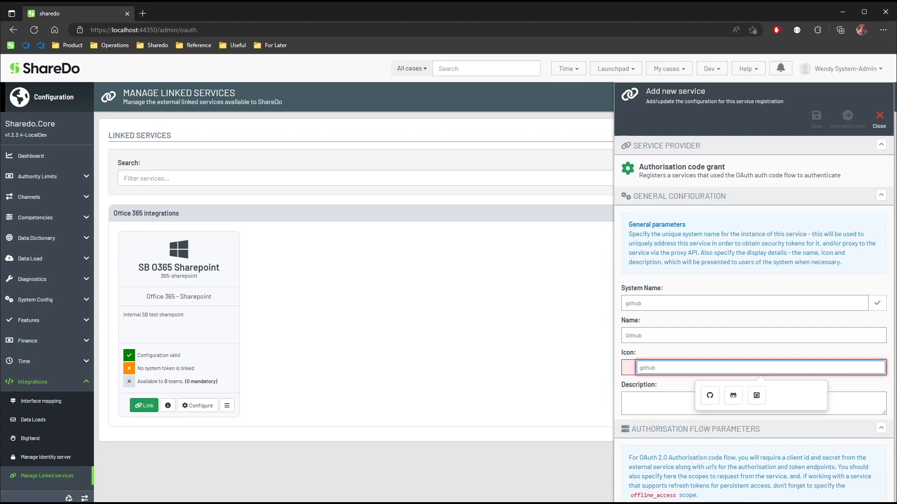
pyautogui.click(709, 396)
pyautogui.click(663, 402)
pyautogui.write('Github integration')
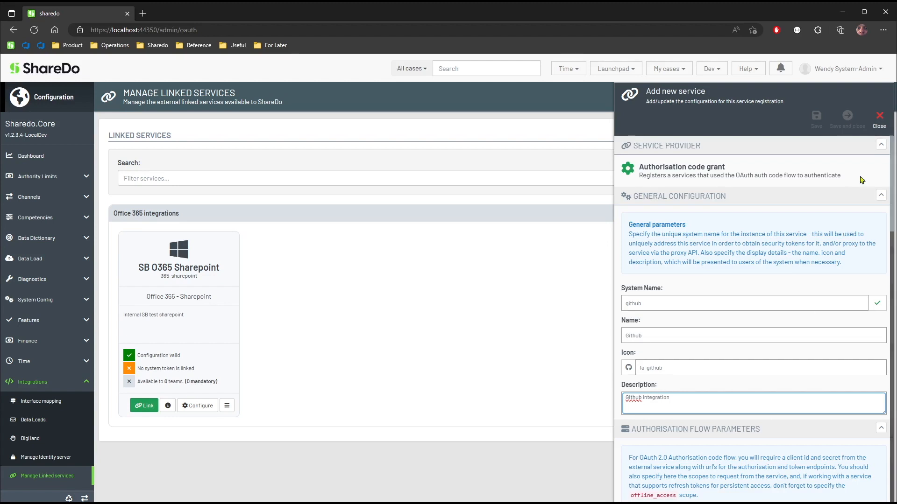
# Collapse the general configuration and paste the client ID and client secret into the authorisation flow parameters.
pyautogui.click(881, 197)
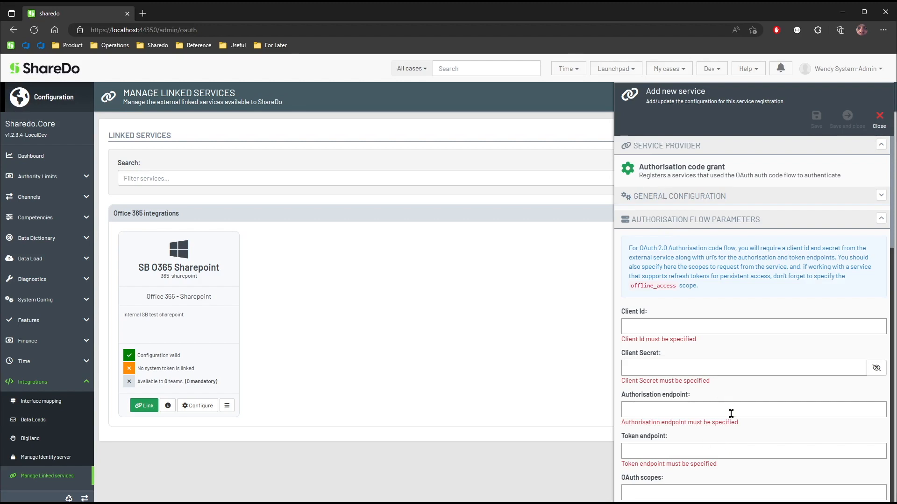
pyautogui.scroll(-2, 805, 360)
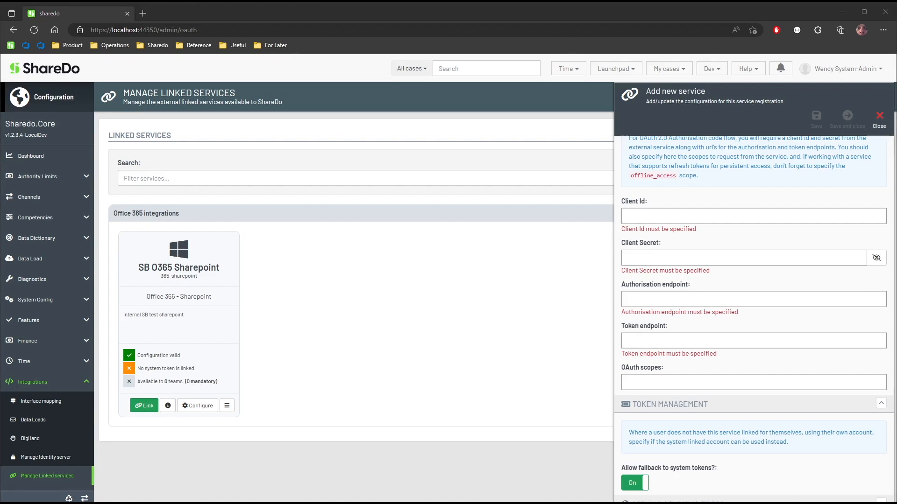
pyautogui.click(671, 213)
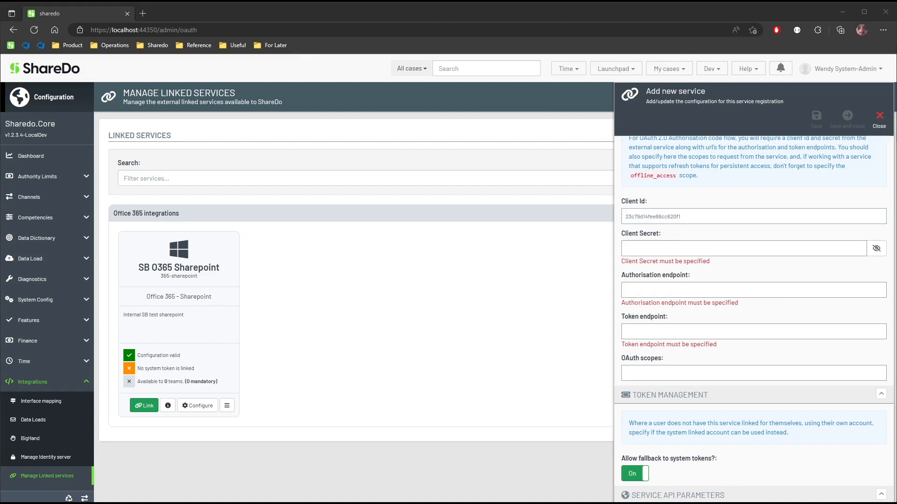
pyautogui.click(732, 243)
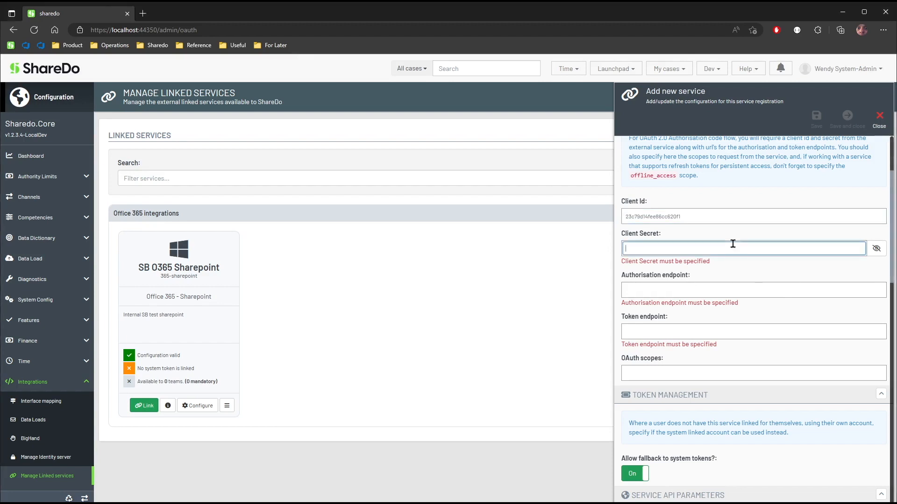
pyautogui.hotkey('ctrl', 'v')
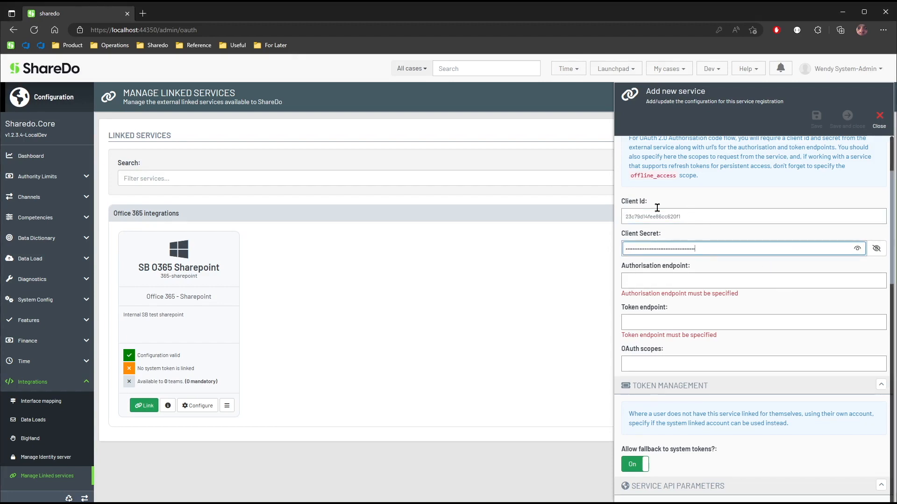
pyautogui.click(667, 283)
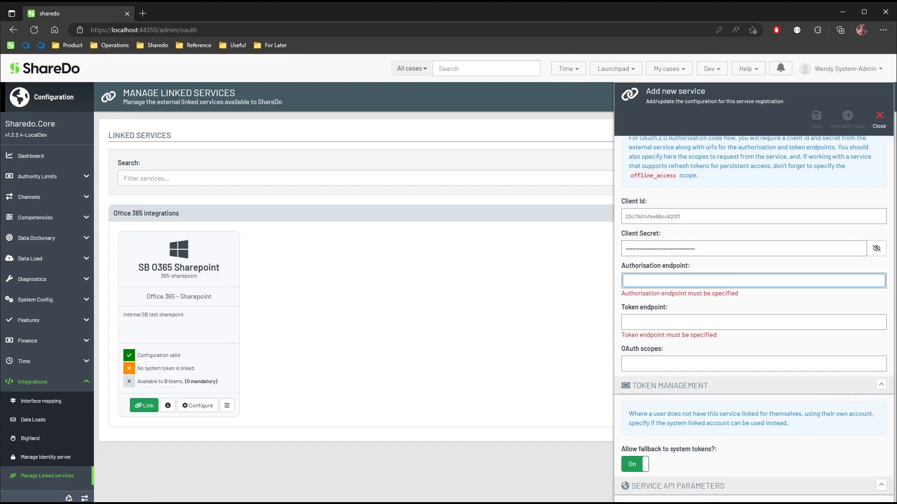
pyautogui.hotkey('alt', 'Tab')
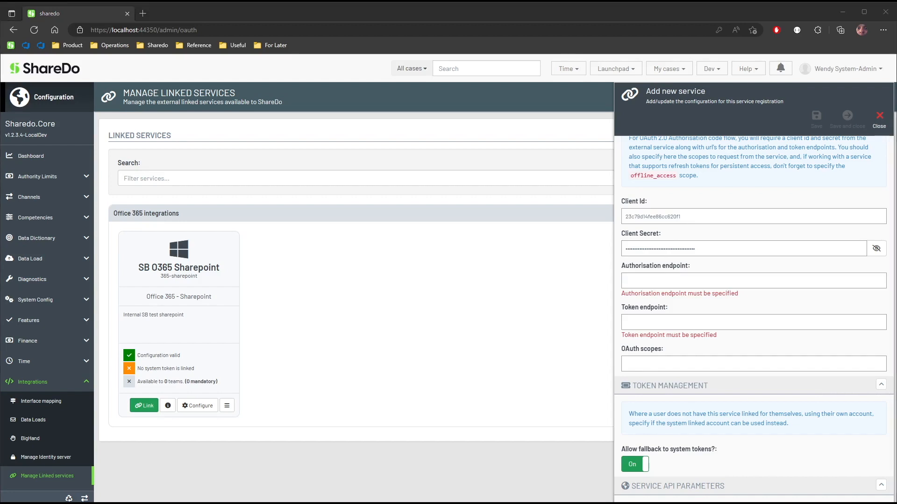
pyautogui.click(705, 282)
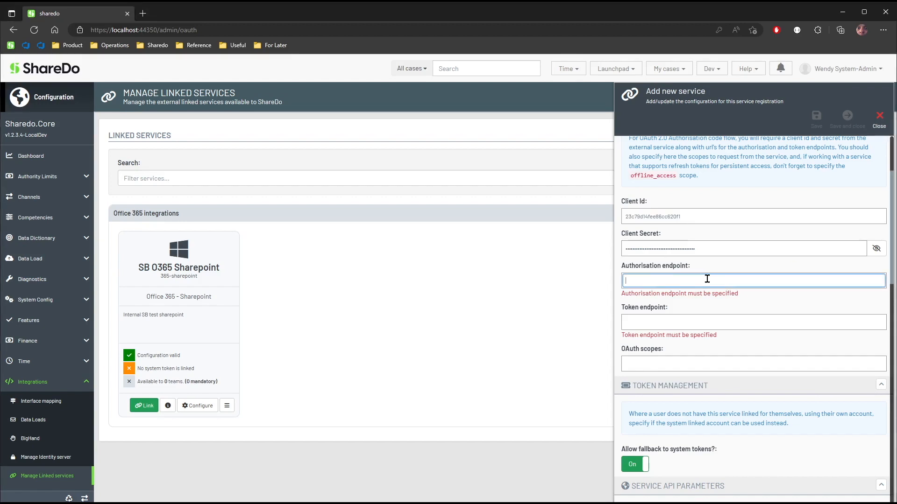
pyautogui.write('https://github.com/login/oauth/authorize')
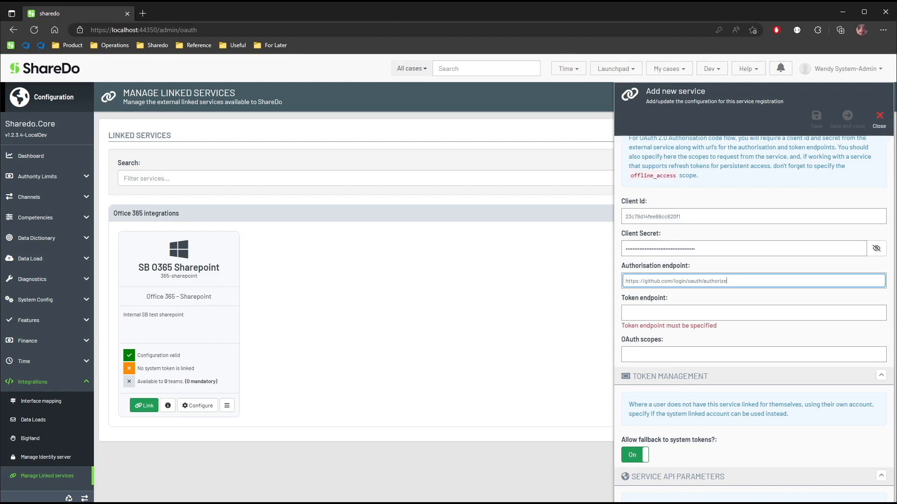
pyautogui.press('Tab')
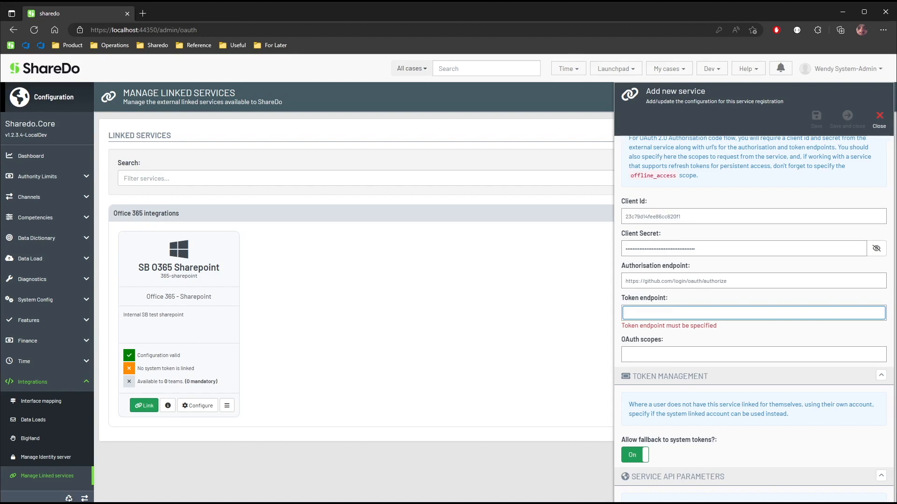
pyautogui.hotkey('alt', 'Tab')
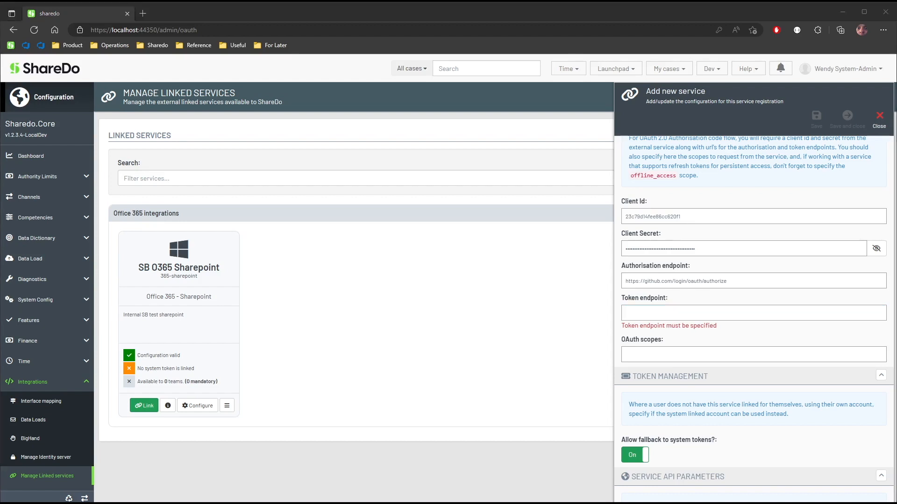
pyautogui.click(677, 316)
pyautogui.hotkey('ctrl', 'v')
pyautogui.click(666, 345)
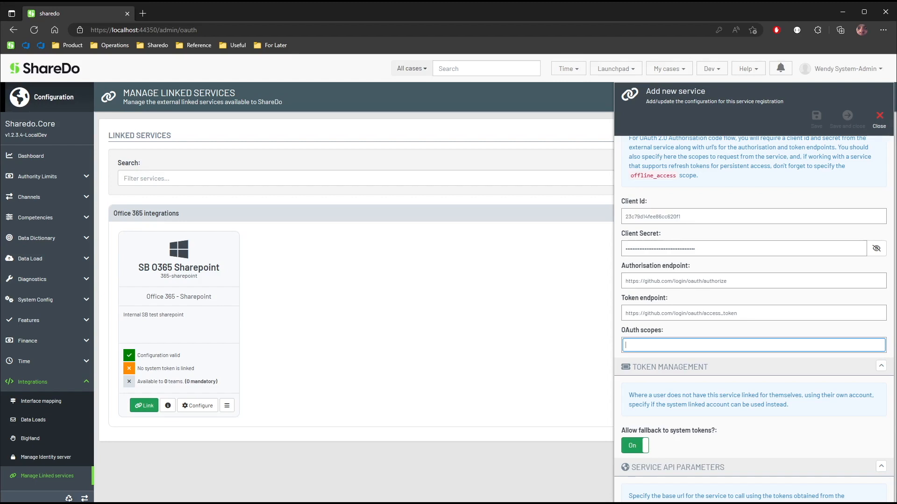
pyautogui.write('use')
pyautogui.scroll(-2, 796, 430)
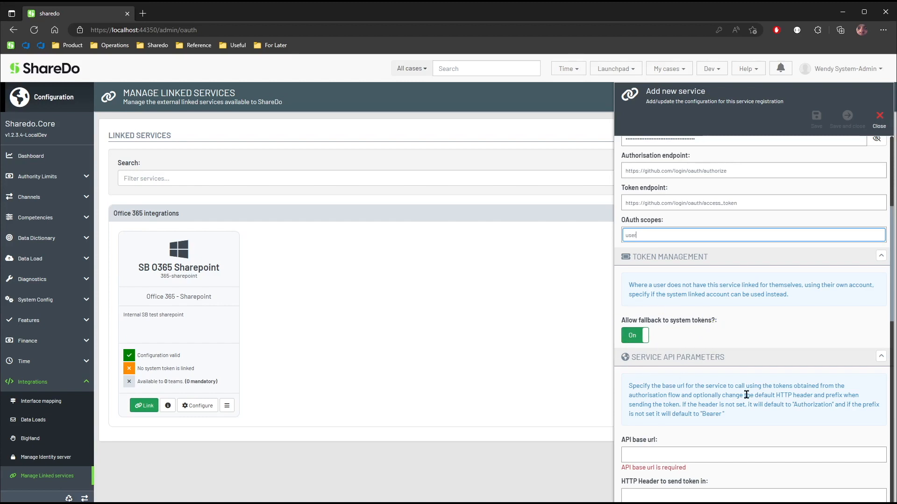
pyautogui.scroll(-2, 750, 401)
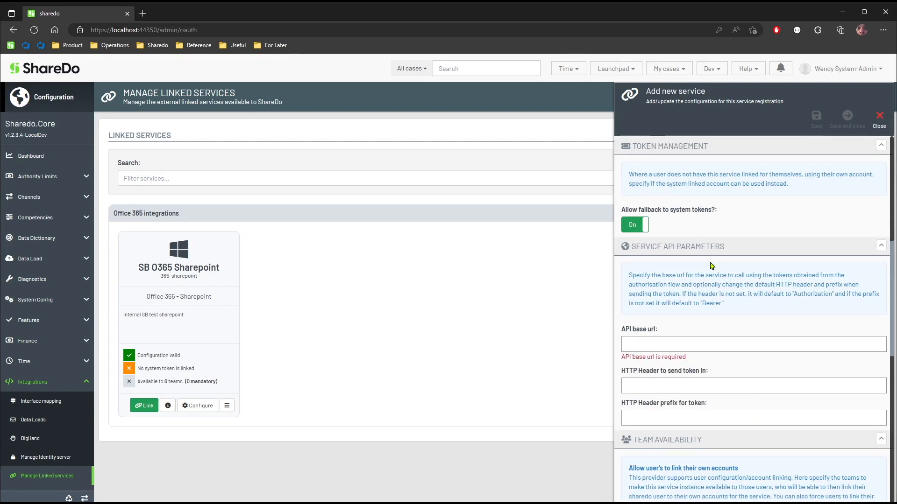
pyautogui.scroll(-1, 745, 336)
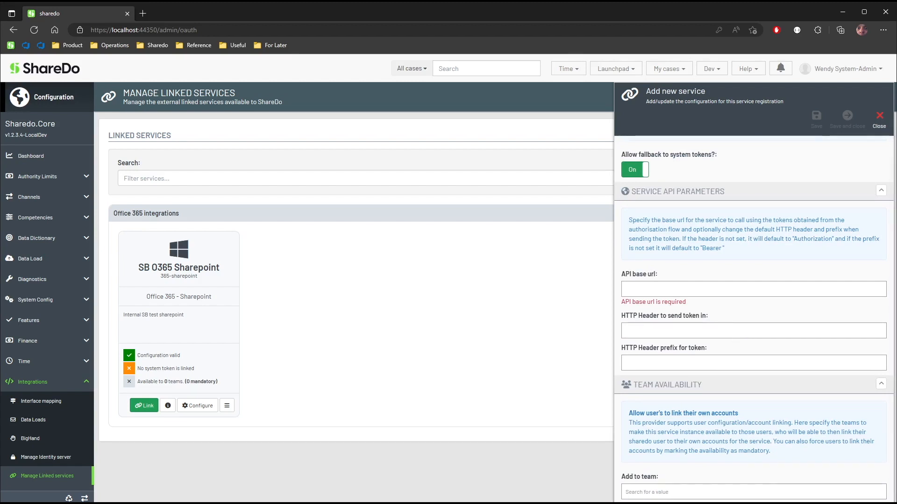
pyautogui.click(709, 286)
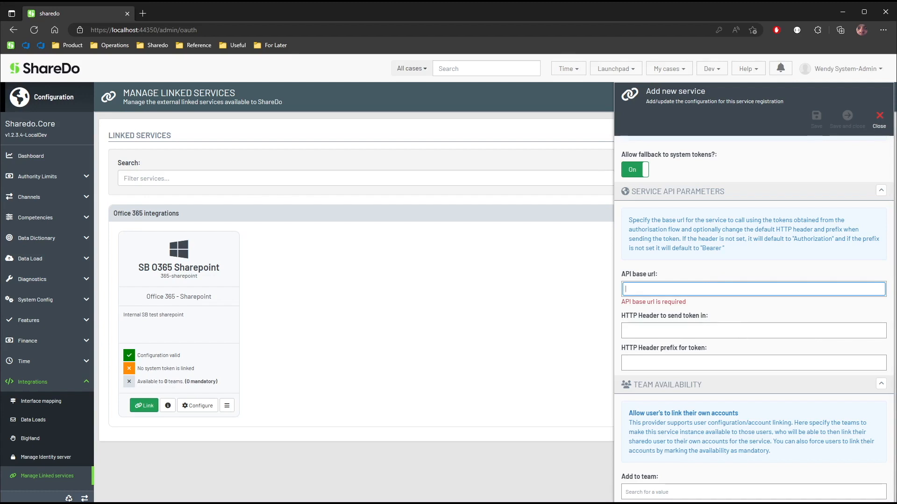
pyautogui.write('https://')
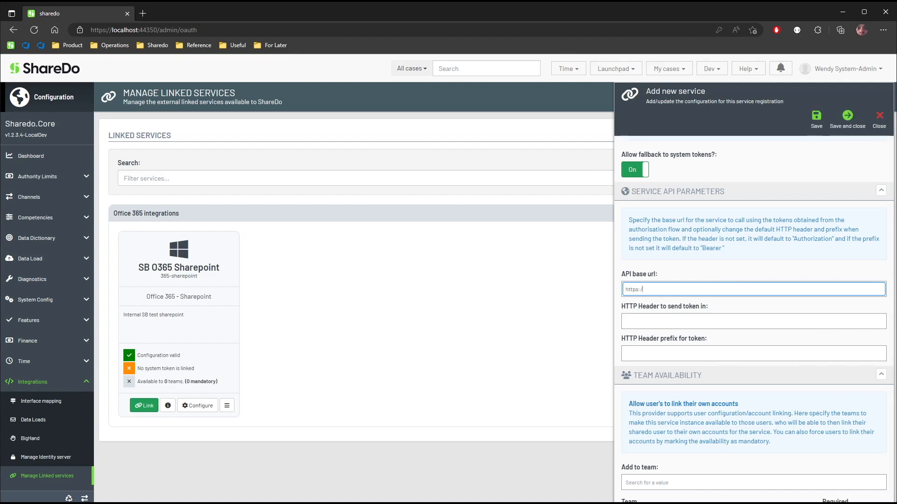
pyautogui.write('api.')
pyautogui.write('github.com')
pyautogui.press('Tab')
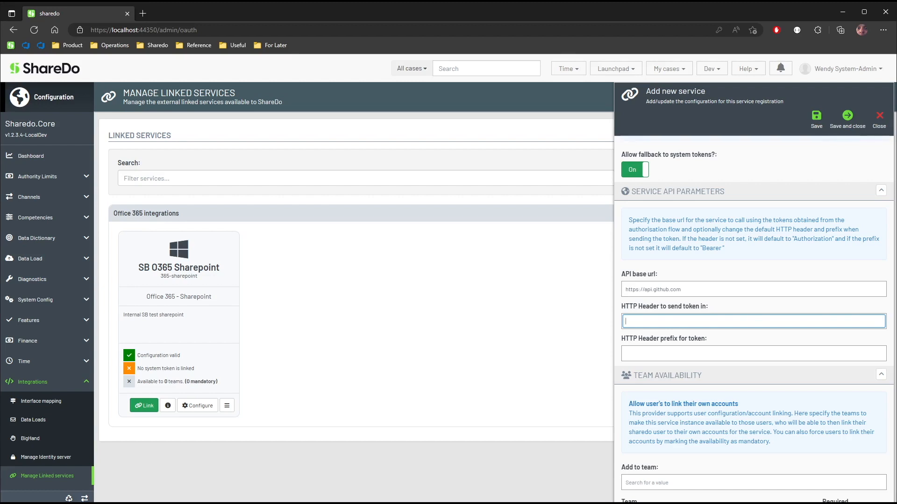
pyautogui.write('x-Custom-Auth')
pyautogui.press('Tab')
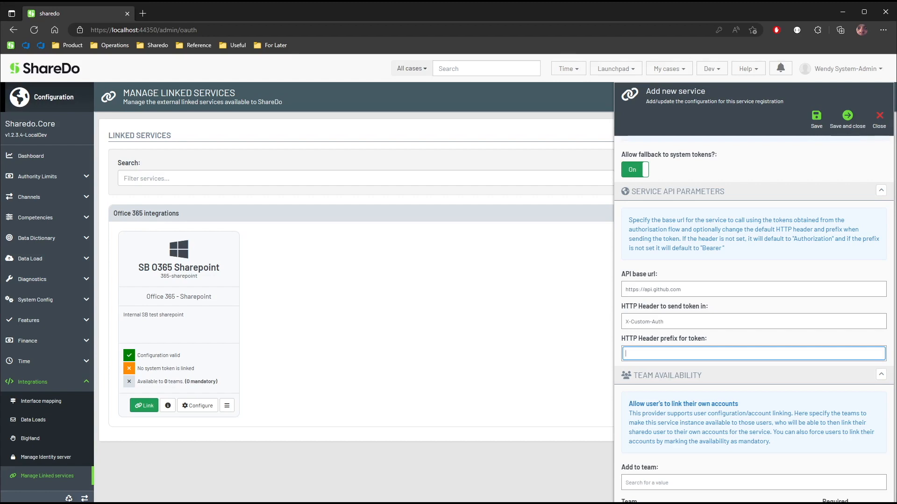
pyautogui.write('Token')
pyautogui.hotkey('ctrl', 'a')
pyautogui.press('BackSpace')
pyautogui.hotkey('shift', 'Tab')
pyautogui.press('BackSpace')
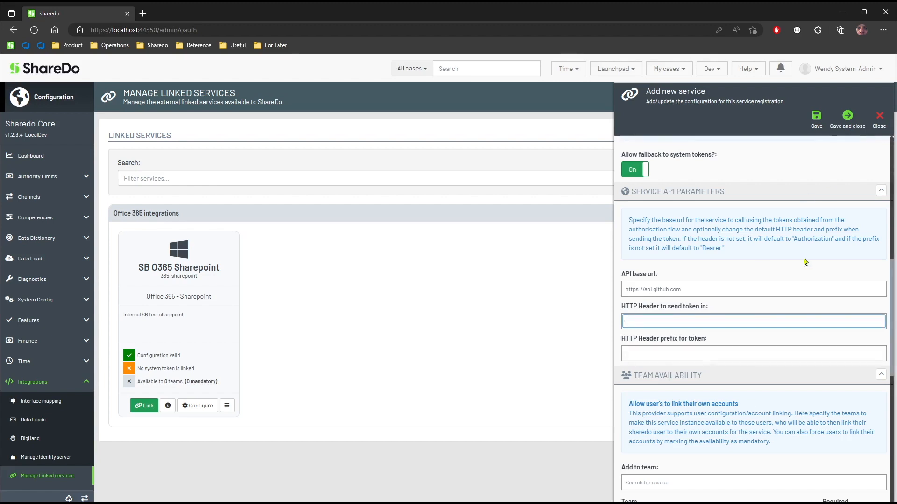
# Make the service available to the All Employees team.
pyautogui.scroll(-2, 805, 261)
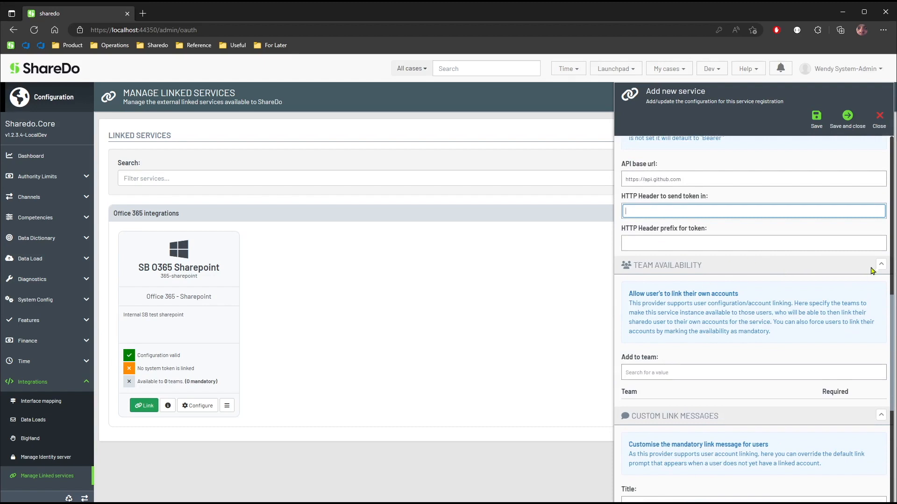
pyautogui.click(680, 372)
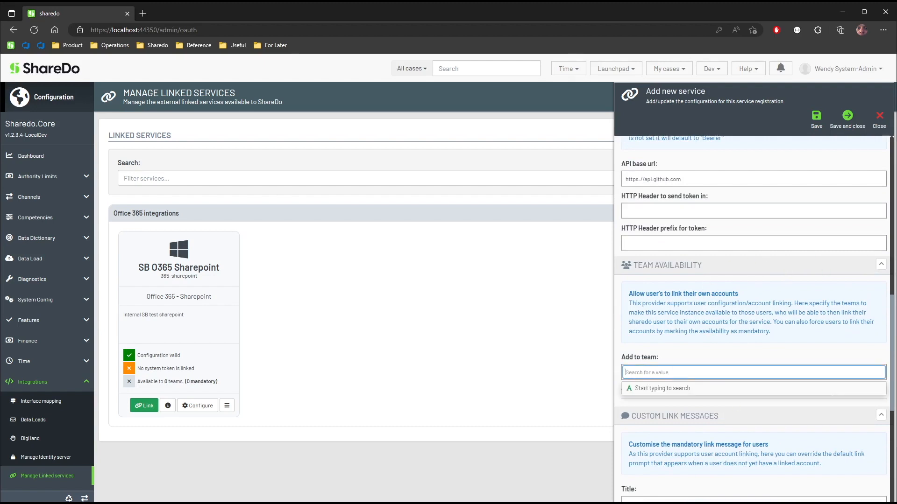
pyautogui.write('all')
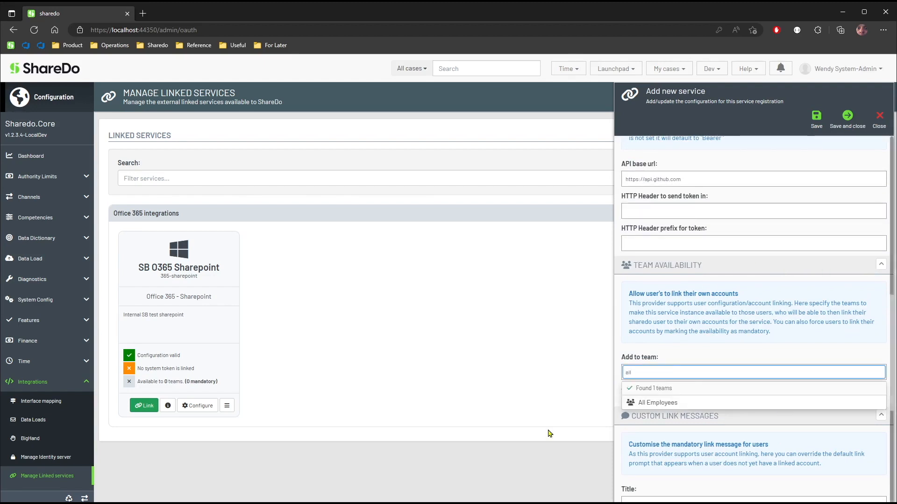
pyautogui.click(677, 402)
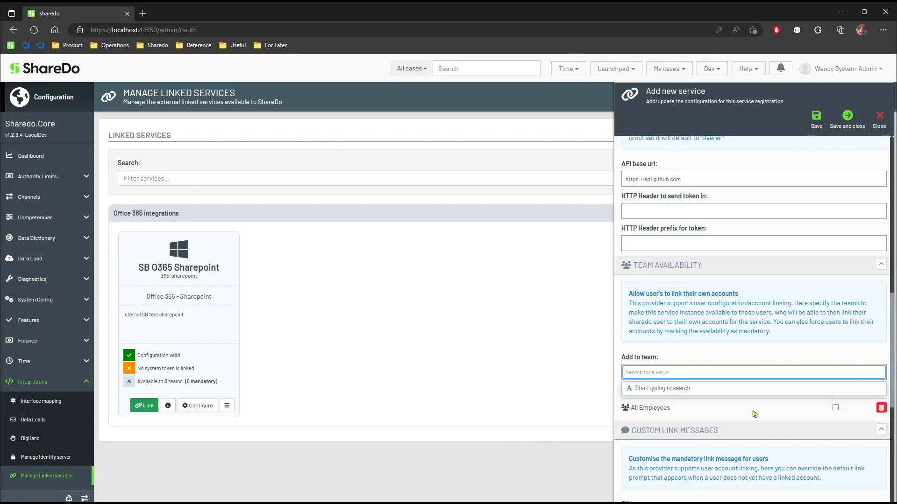
# Remove the All Employees team from the service's team availability.
pyautogui.click(835, 408)
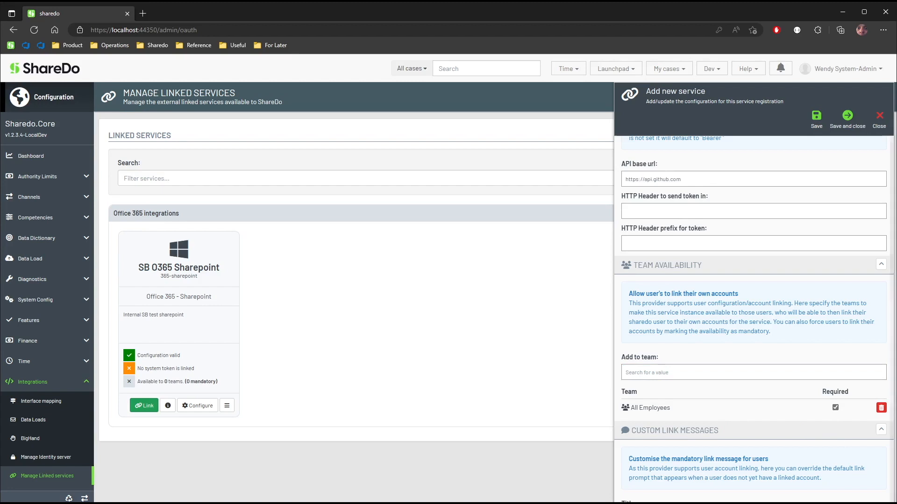
pyautogui.click(881, 408)
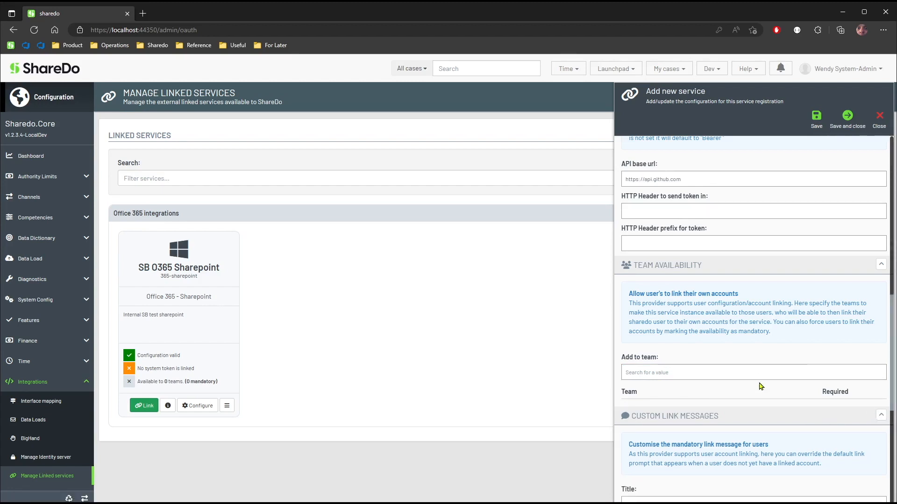
# Leave the custom link messages blank and enable the proxy in the service's proxy configuration.
pyautogui.scroll(-3, 775, 391)
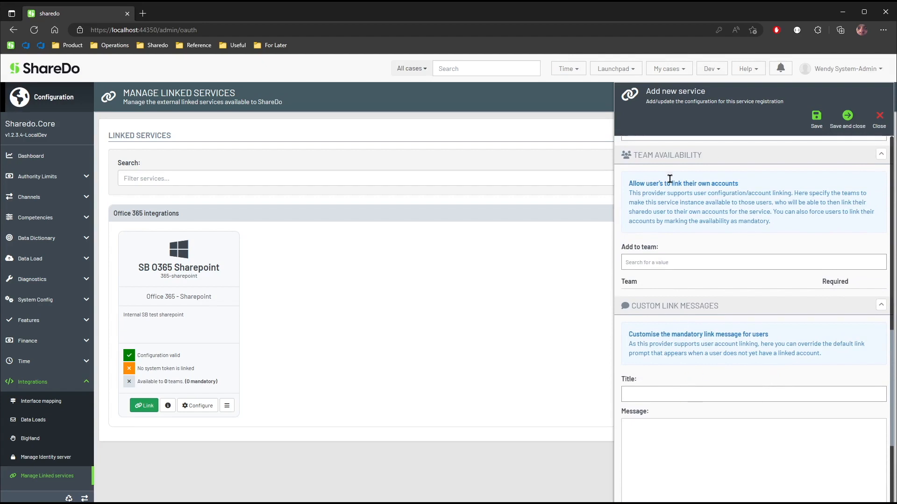
pyautogui.scroll(-3, 724, 344)
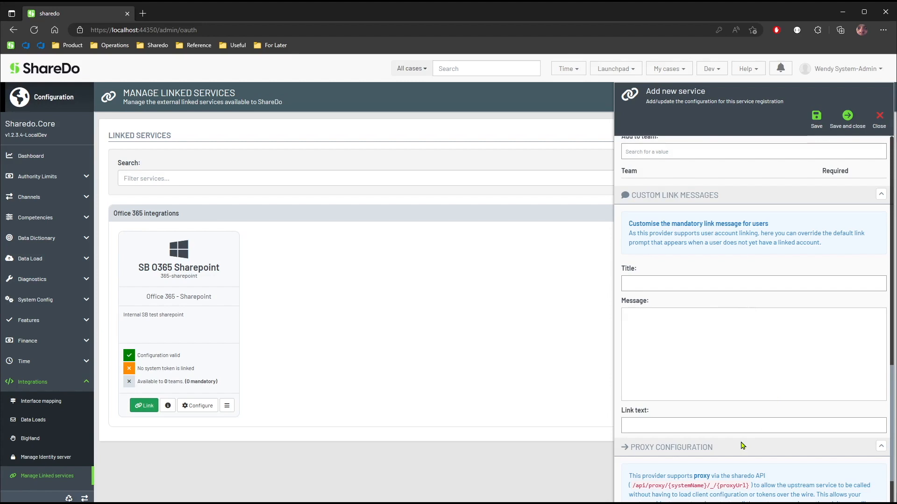
pyautogui.scroll(-2, 731, 455)
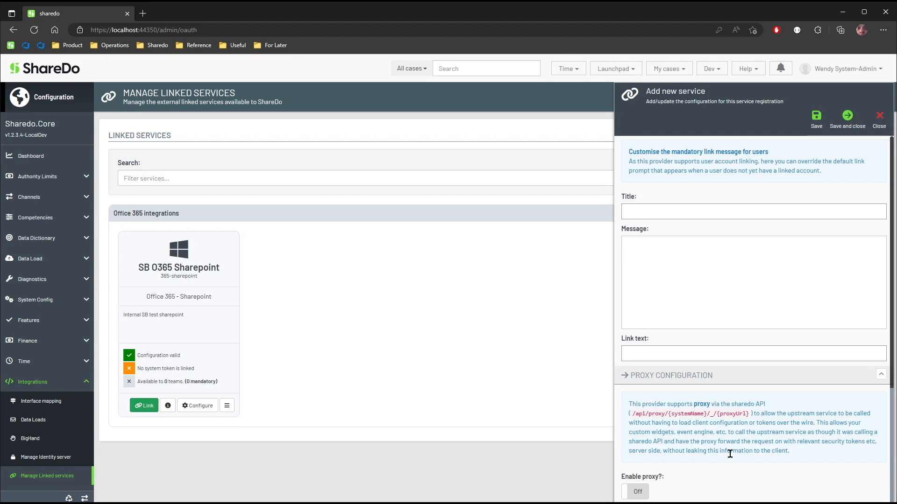
pyautogui.click(635, 491)
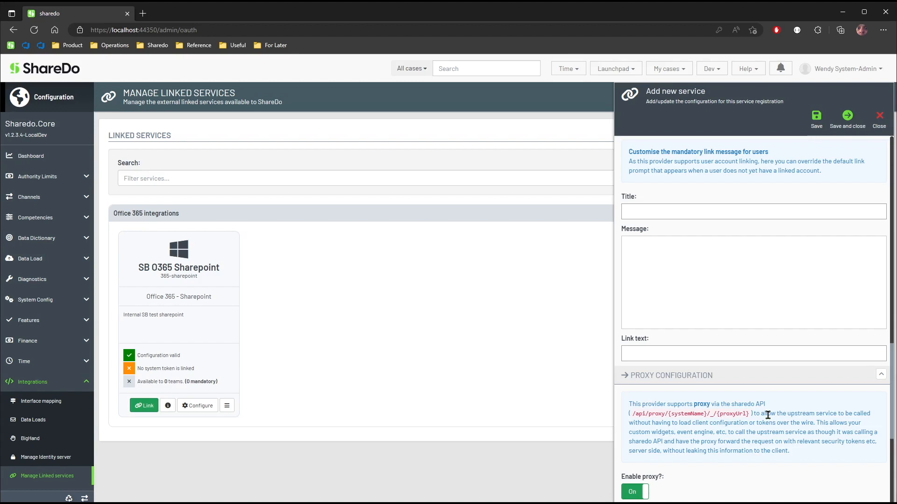
# Add User-Agent to the headers the proxy forwards upstream, and save and close the new service.
pyautogui.scroll(8, 794, 411)
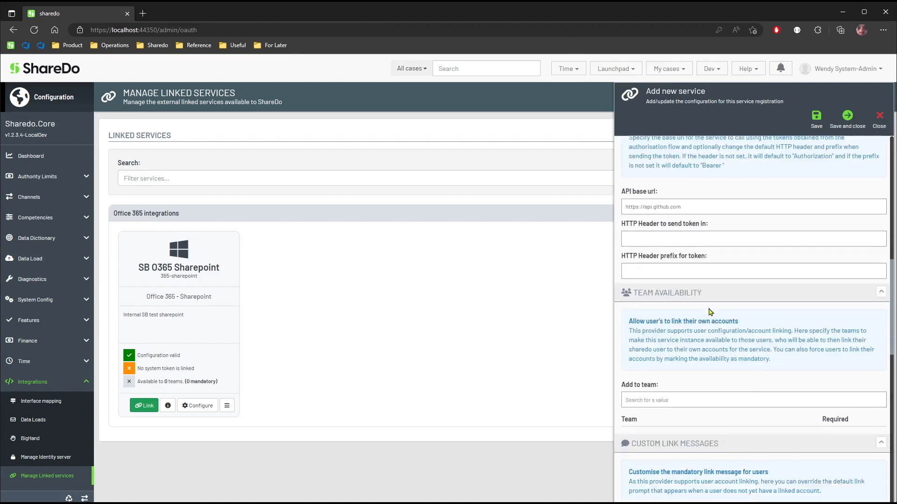
pyautogui.tripleClick(652, 329)
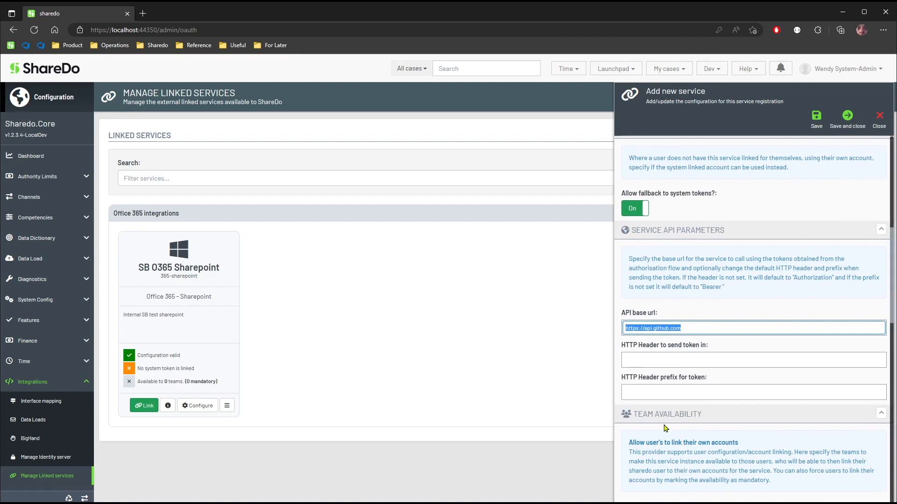
pyautogui.scroll(-10, 721, 439)
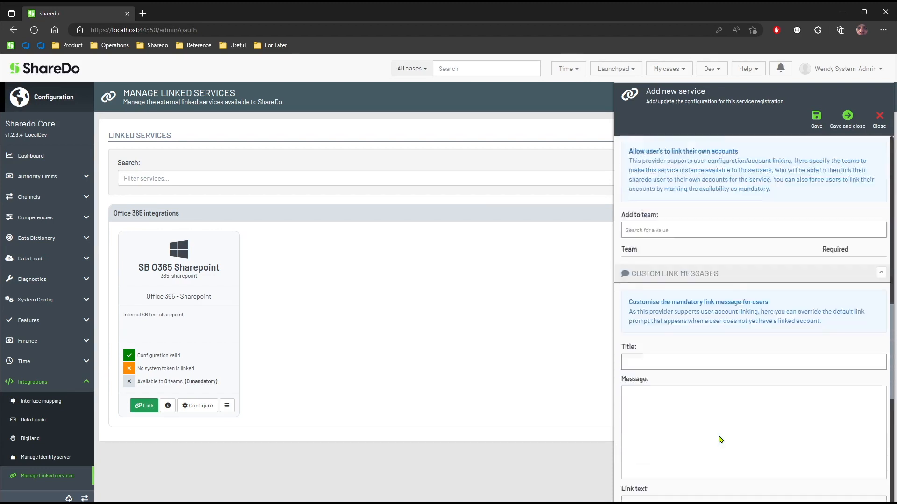
pyautogui.scroll(-2, 721, 440)
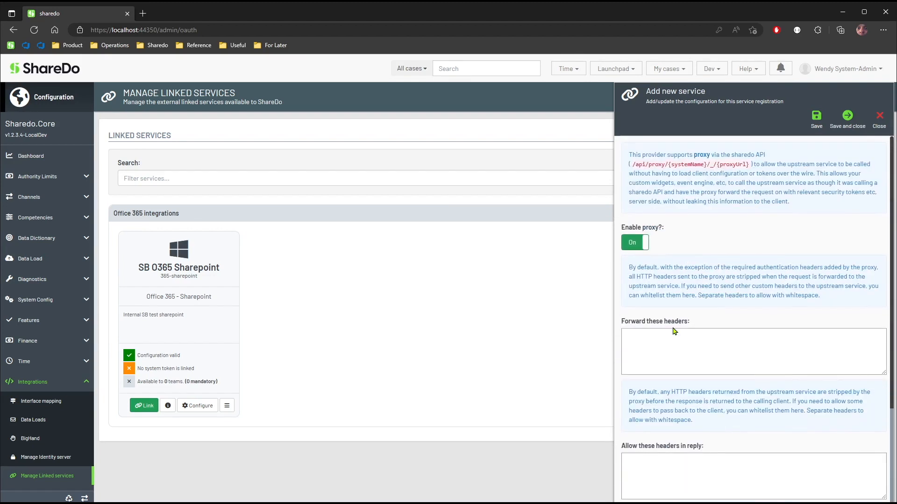
pyautogui.click(695, 342)
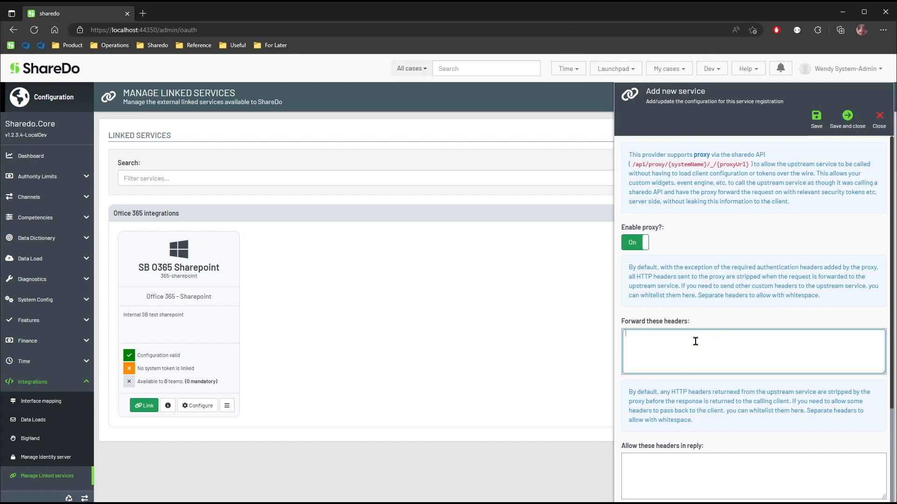
pyautogui.write('User-Agent')
pyautogui.click(701, 480)
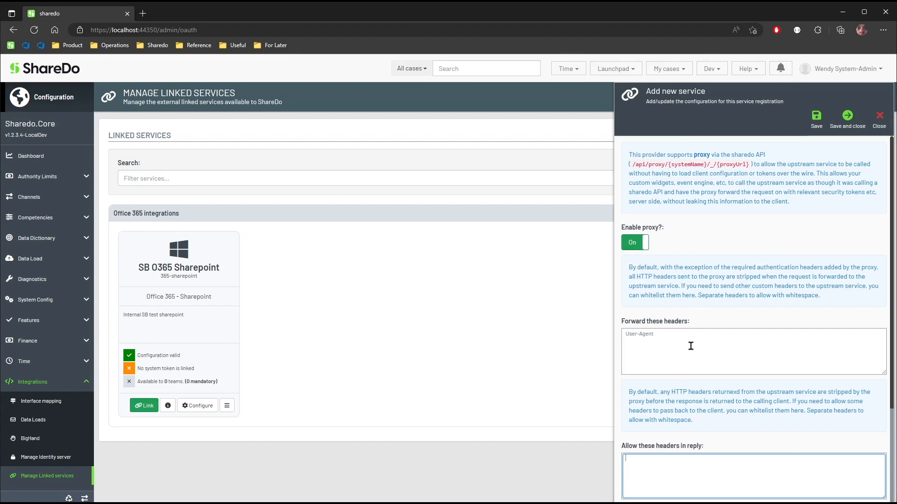
pyautogui.click(848, 133)
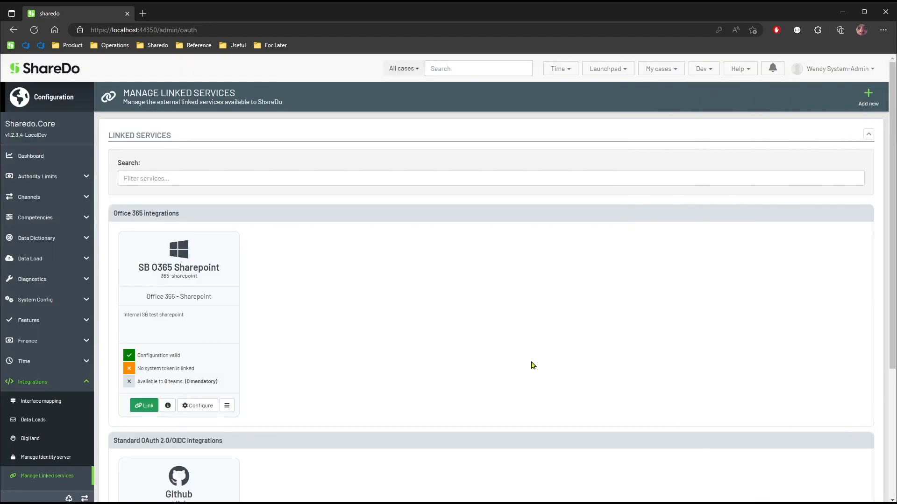
# Inspect the Github linked service's status details and close them.
pyautogui.scroll(-4, 541, 355)
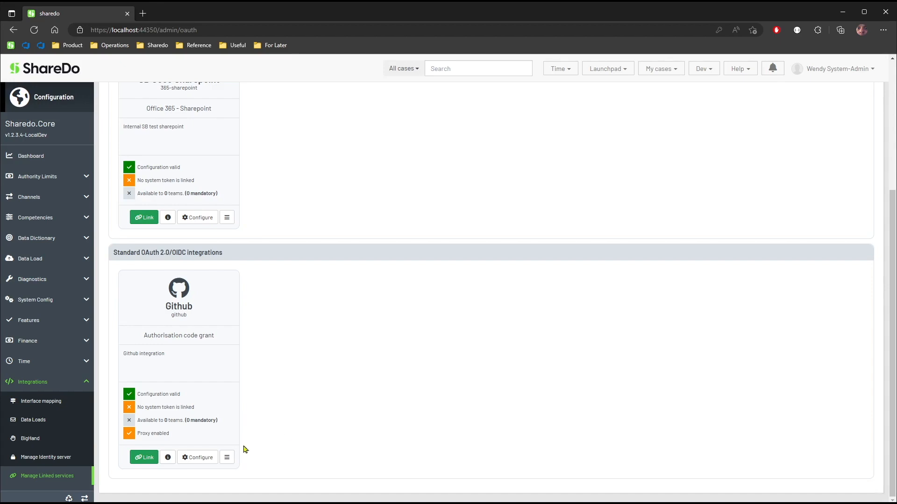
pyautogui.click(168, 457)
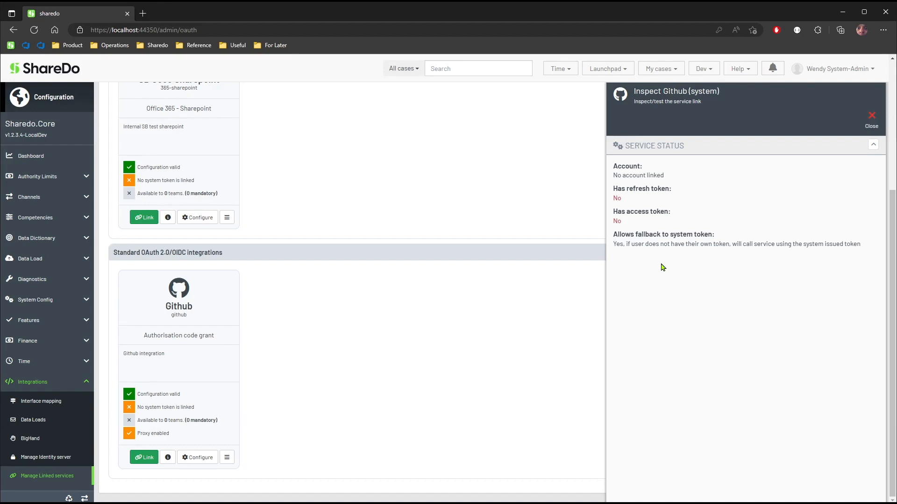
pyautogui.click(871, 125)
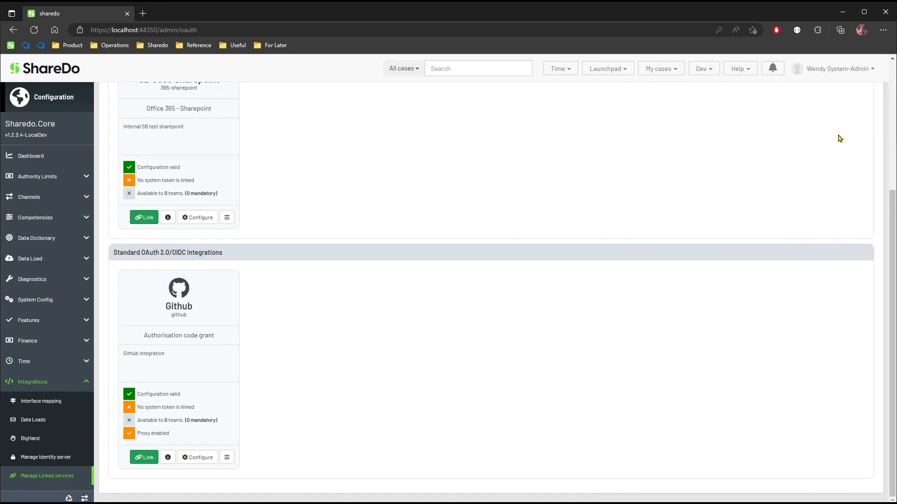
pyautogui.click(153, 460)
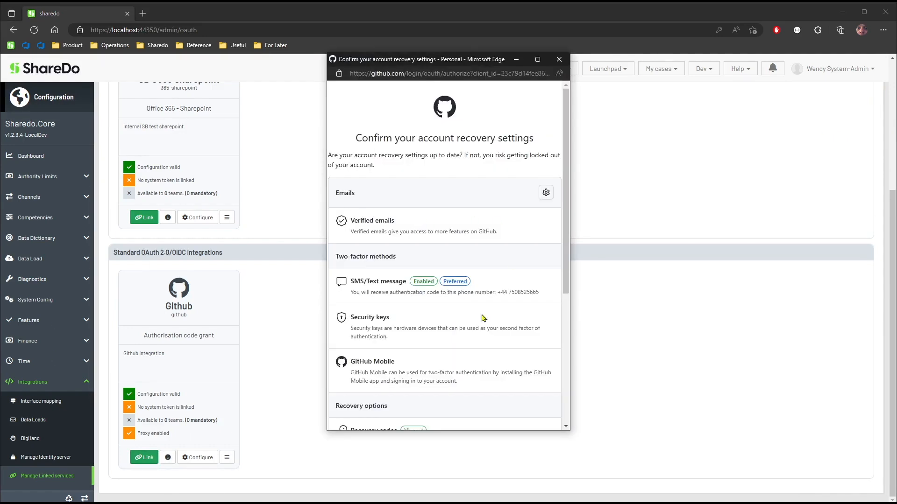
pyautogui.scroll(-5, 459, 332)
pyautogui.click(499, 316)
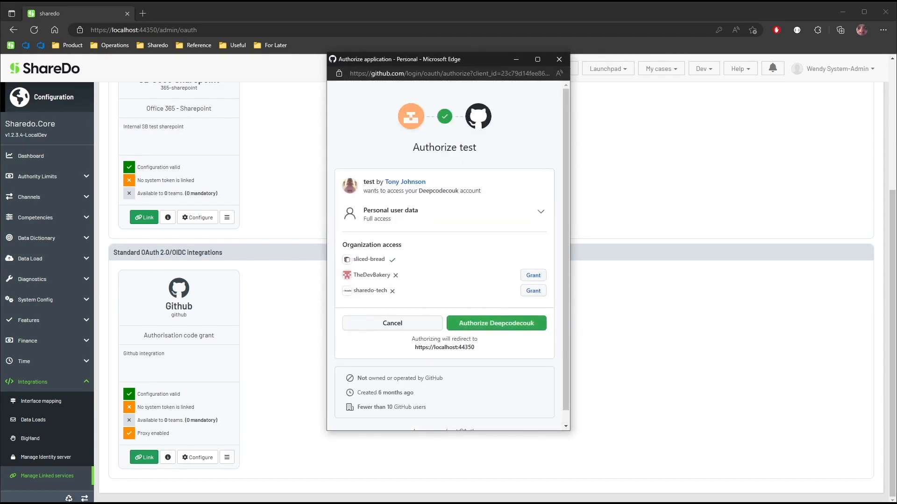
pyautogui.click(559, 59)
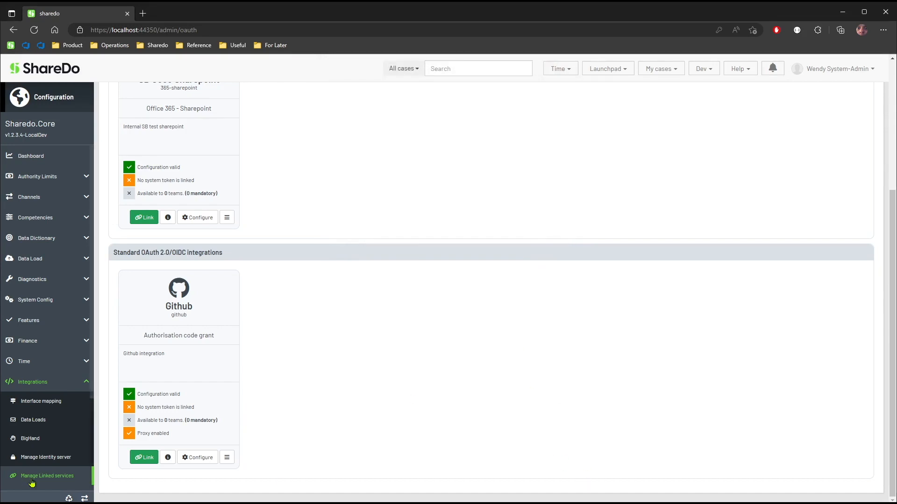
# Link the Github service at system level by authorising the test application on GitHub and requesting an SMS verification.
pyautogui.click(144, 457)
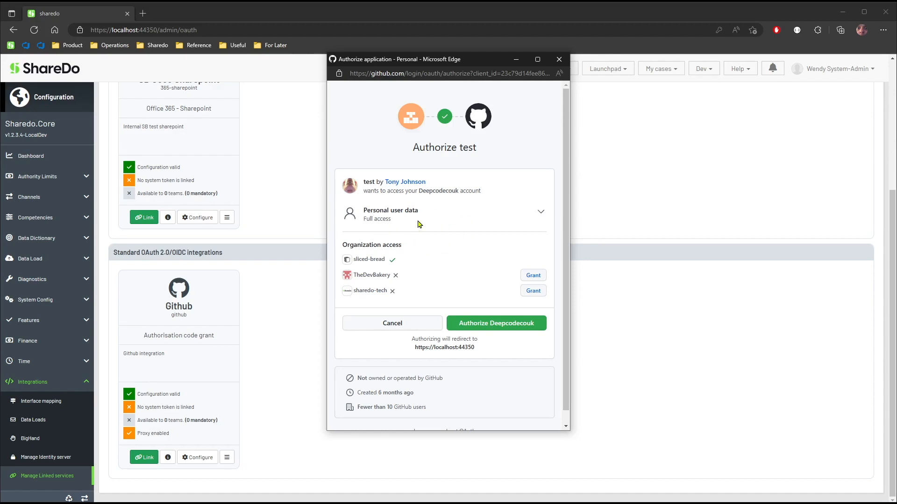
pyautogui.click(514, 329)
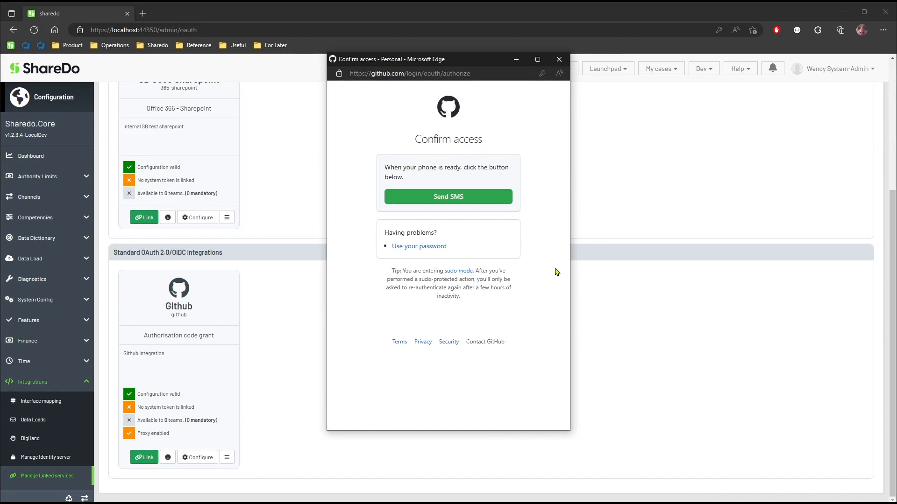
pyautogui.click(448, 196)
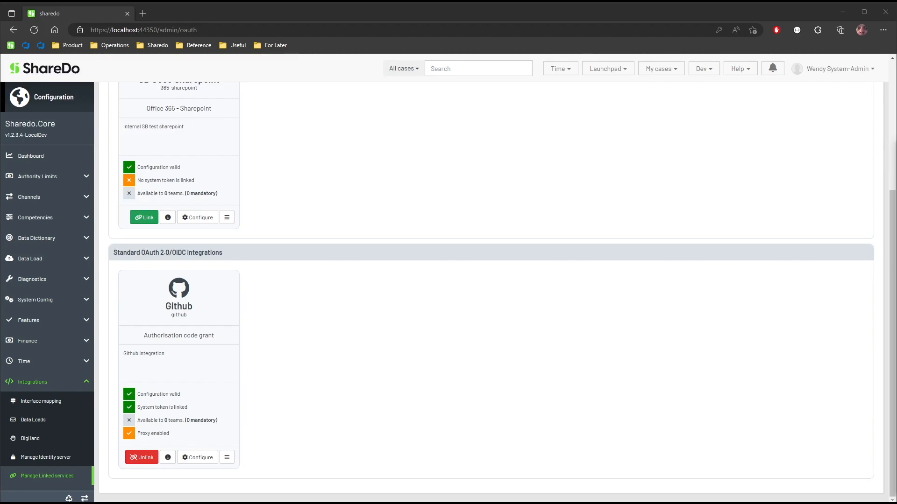
# Unlink the Github service's system account and link it again.
pyautogui.click(148, 458)
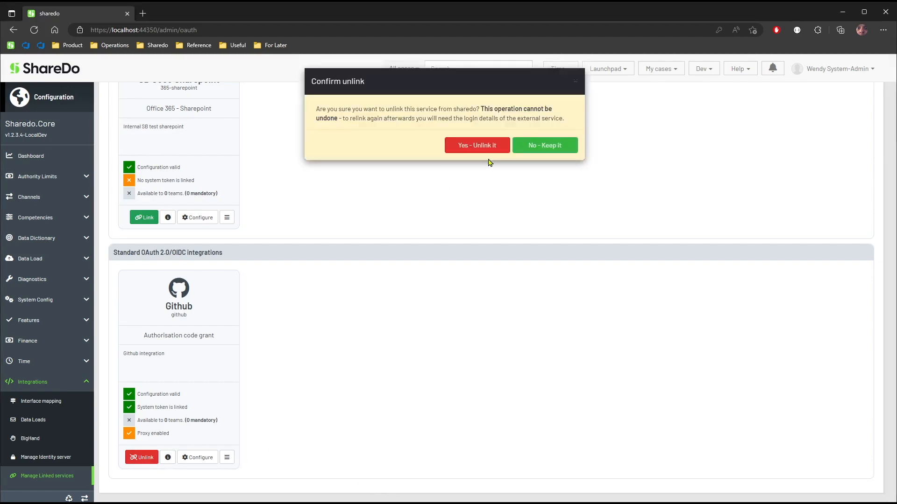
pyautogui.click(484, 146)
pyautogui.click(144, 457)
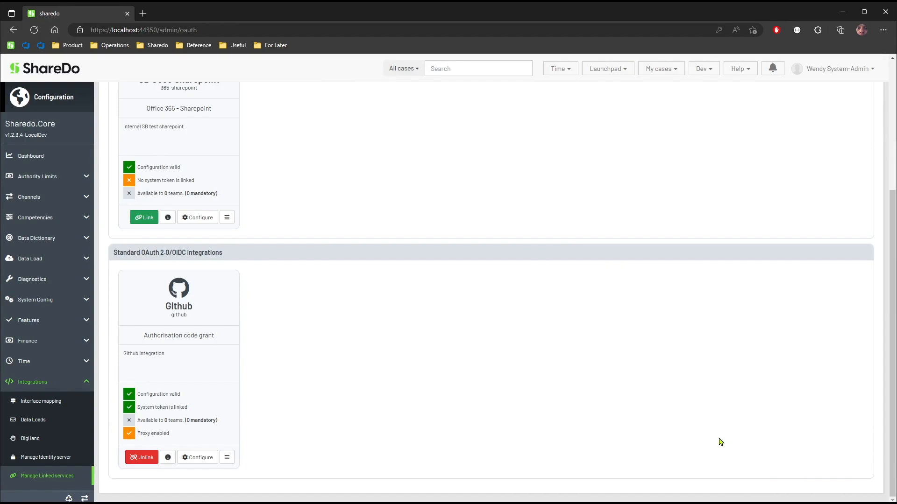
# Inspect the linked Github service's account, refresh token and access token status, and close the details.
pyautogui.click(167, 457)
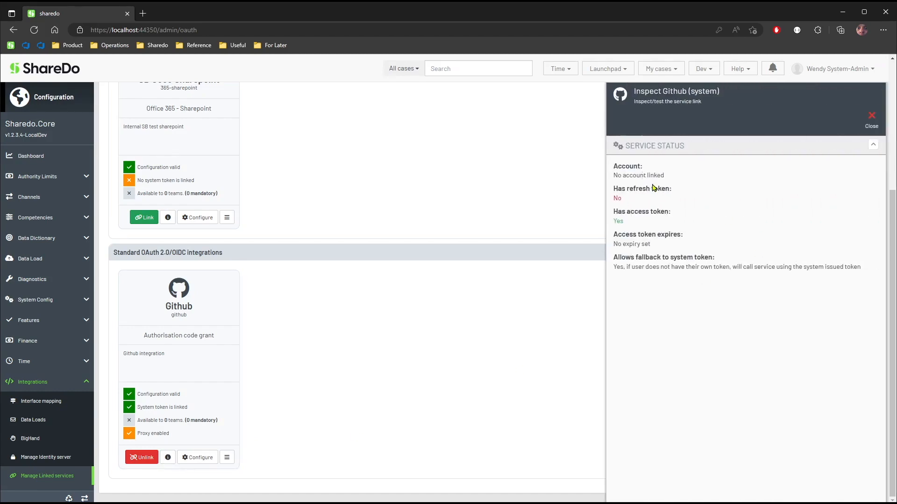
pyautogui.moveTo(645, 226); pyautogui.dragTo(613, 210)
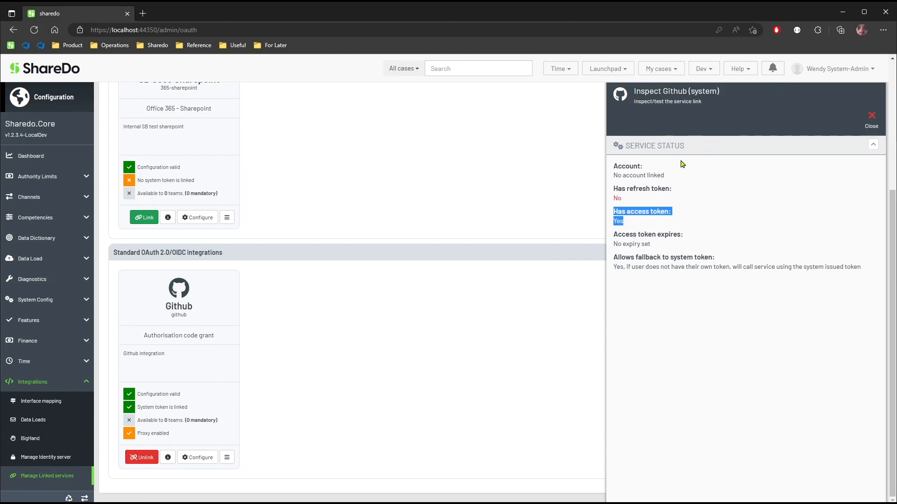
pyautogui.click(686, 182)
pyautogui.moveTo(664, 178); pyautogui.dragTo(609, 179)
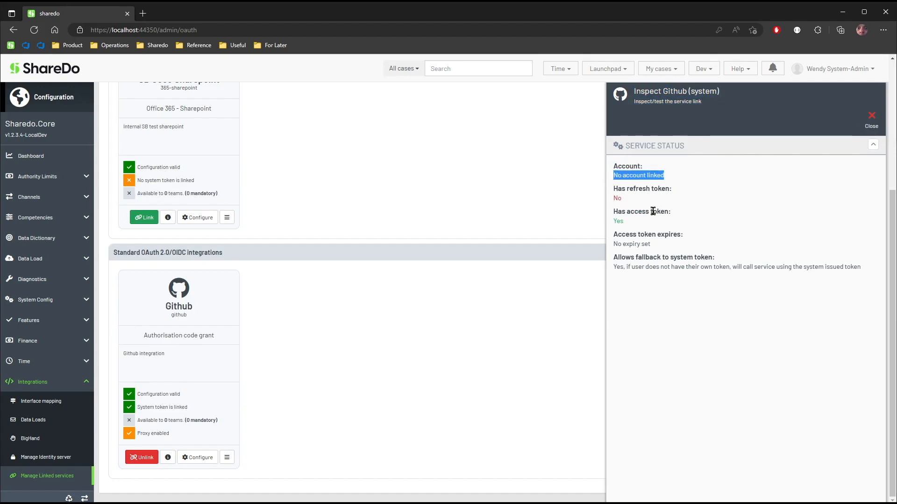
pyautogui.click(730, 242)
pyautogui.moveTo(644, 223); pyautogui.dragTo(620, 215)
pyautogui.moveTo(656, 253); pyautogui.dragTo(611, 188)
pyautogui.click(668, 262)
pyautogui.click(640, 208)
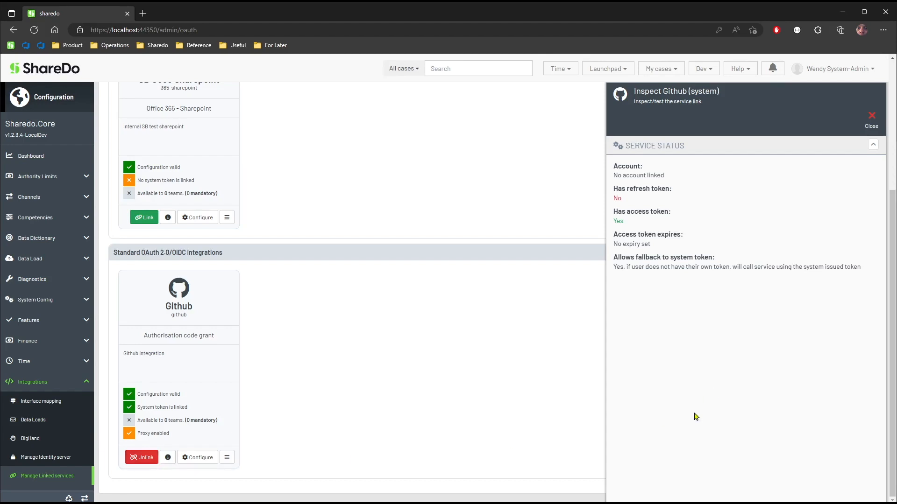
pyautogui.click(870, 126)
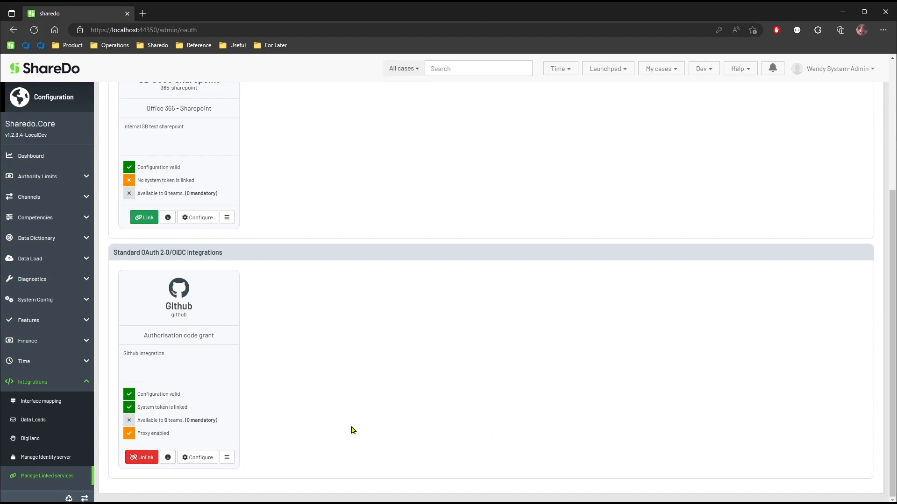
# Open the browser's developer console, clear its output and enlarge the developer tools area.
pyautogui.press('F12')
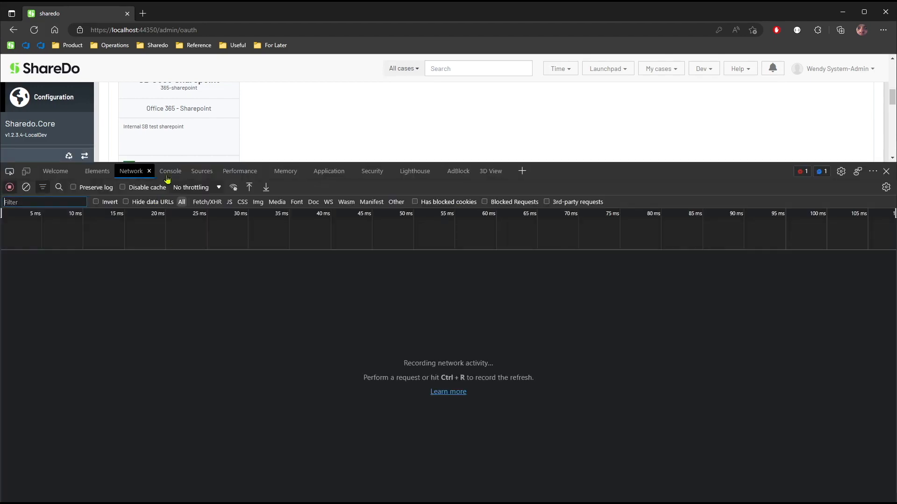
pyautogui.click(170, 171)
pyautogui.click(26, 188)
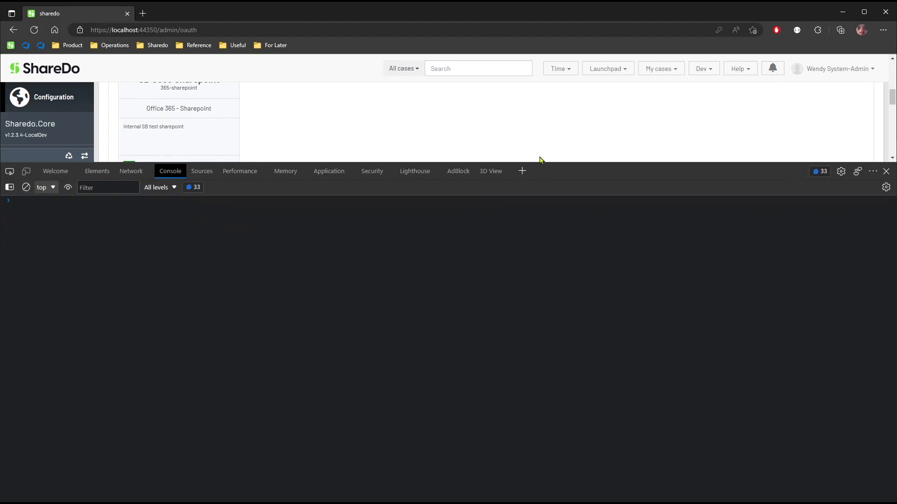
pyautogui.moveTo(550, 165); pyautogui.dragTo(550, 125)
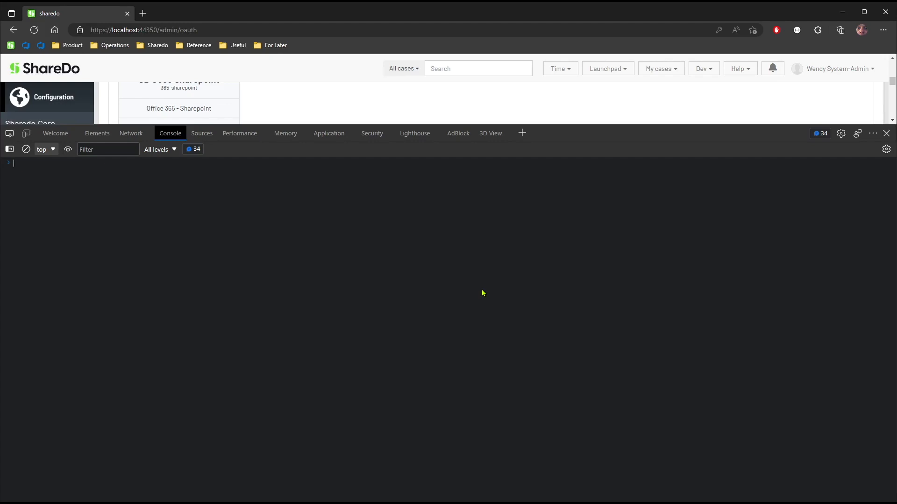
# Begin a console request with $ajax.get("/api/proxy/github, without running it yet.
pyautogui.write('$ajax')
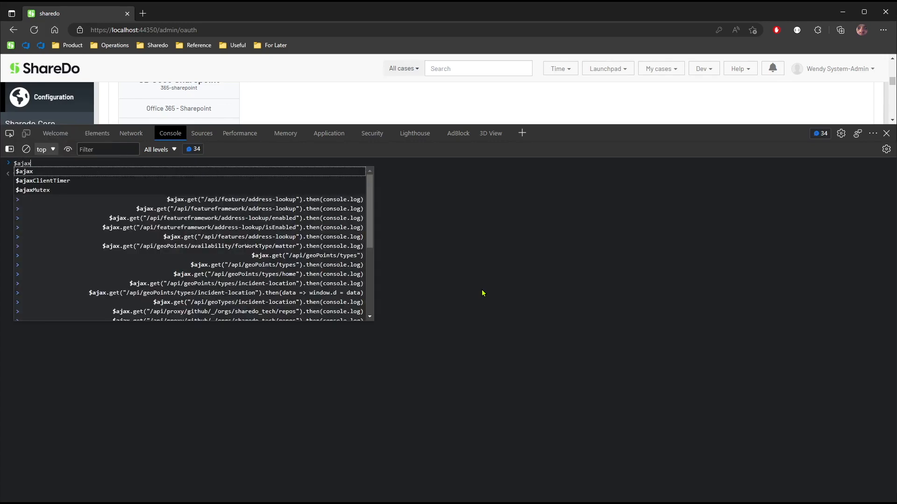
pyautogui.press('Return')
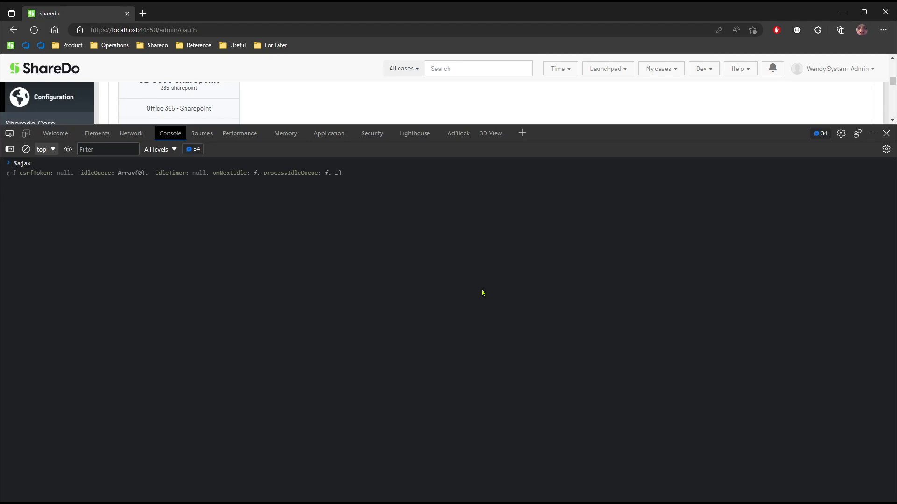
pyautogui.write('.get("')
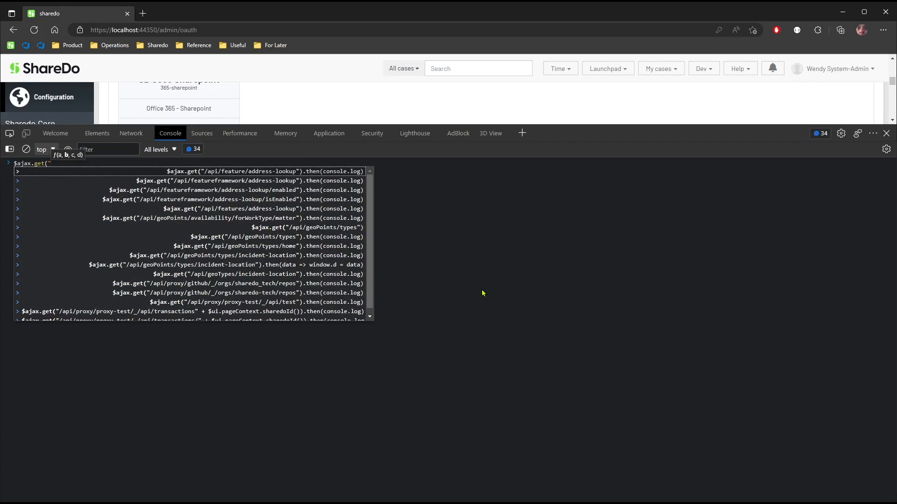
pyautogui.write('/api/prox')
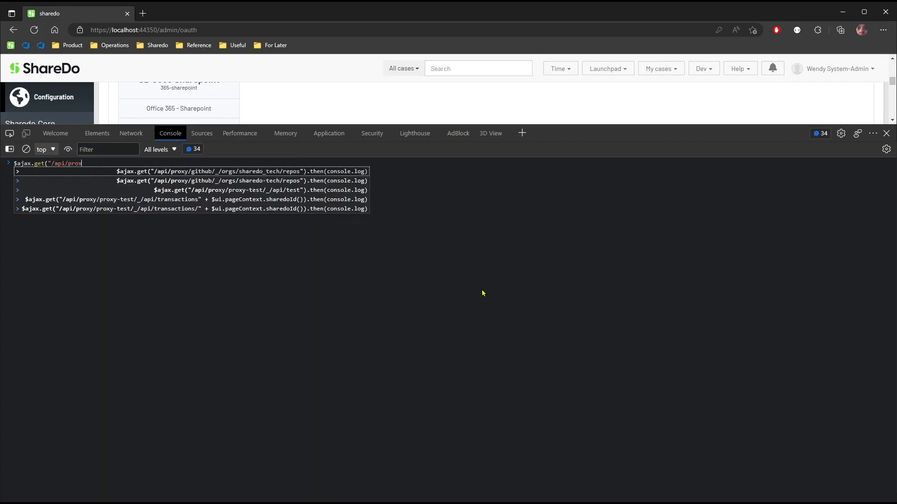
pyautogui.write('y/github')
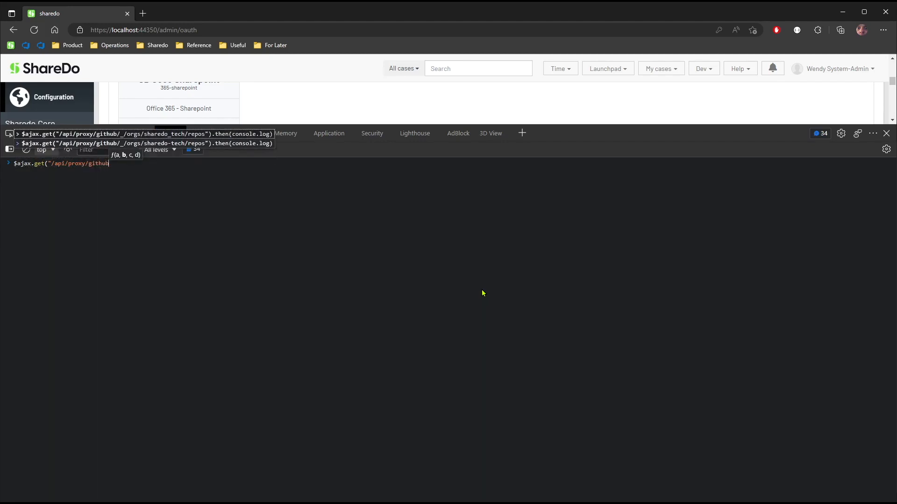
pyautogui.press('Escape')
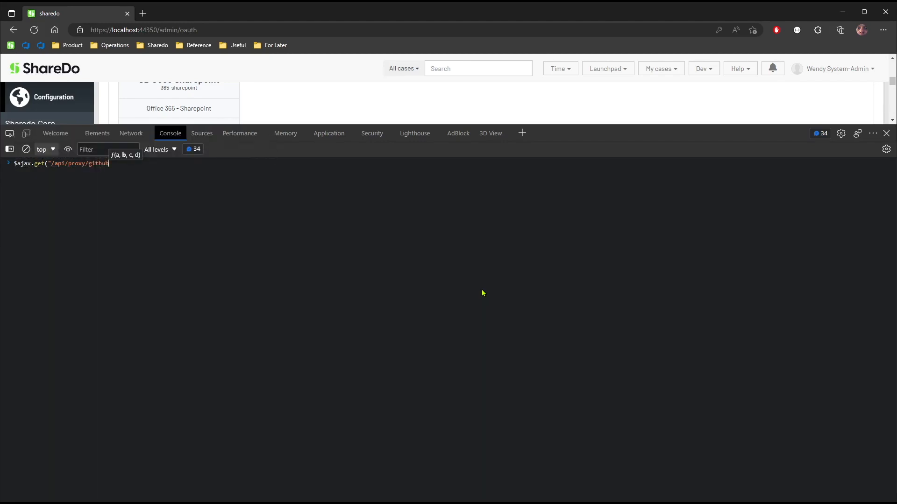
# Compare the github segment of the console request with the System Name in the Github service's configuration, close the configuration and clear the console output.
pyautogui.hotkey('shift', 'Left')
pyautogui.hotkey('shift', 'Left')
pyautogui.hotkey('shift', 'Left')
pyautogui.hotkey('shift', 'Left')
pyautogui.hotkey('shift', 'Left')
pyautogui.hotkey('shift', 'Left')
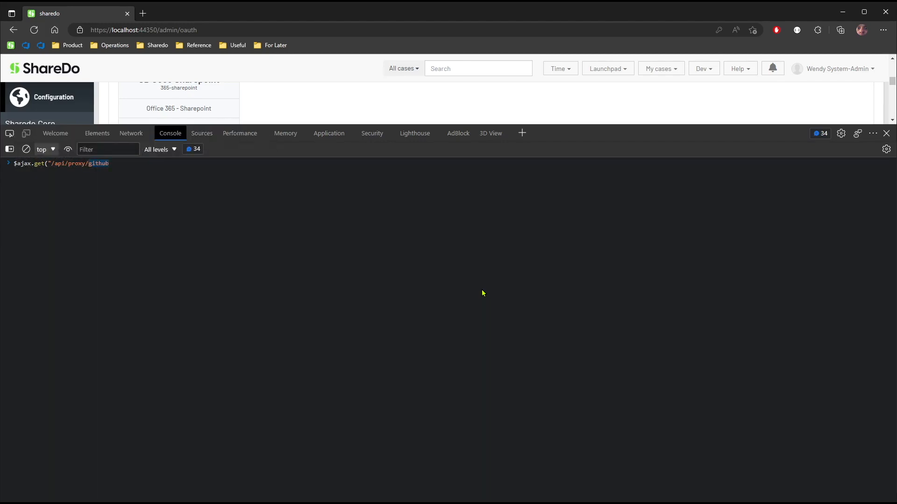
pyautogui.moveTo(580, 123); pyautogui.dragTo(596, 345)
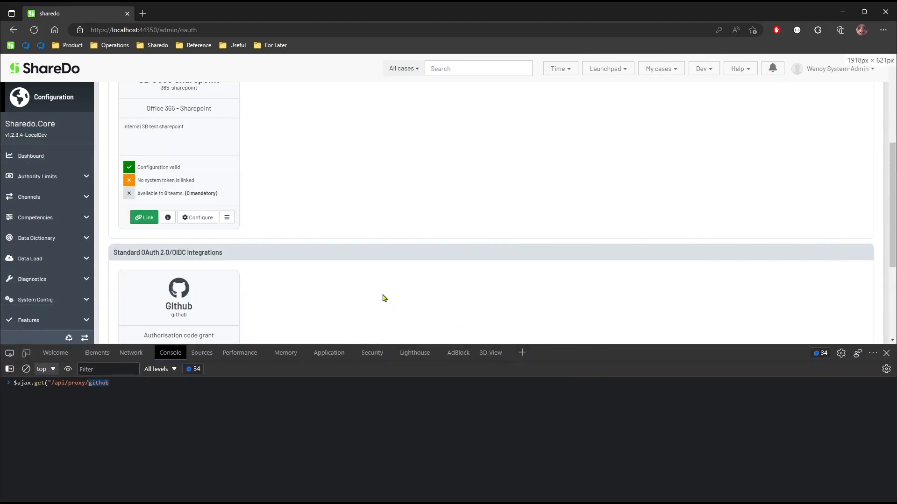
pyautogui.scroll(-2, 396, 304)
pyautogui.scroll(-2, 324, 248)
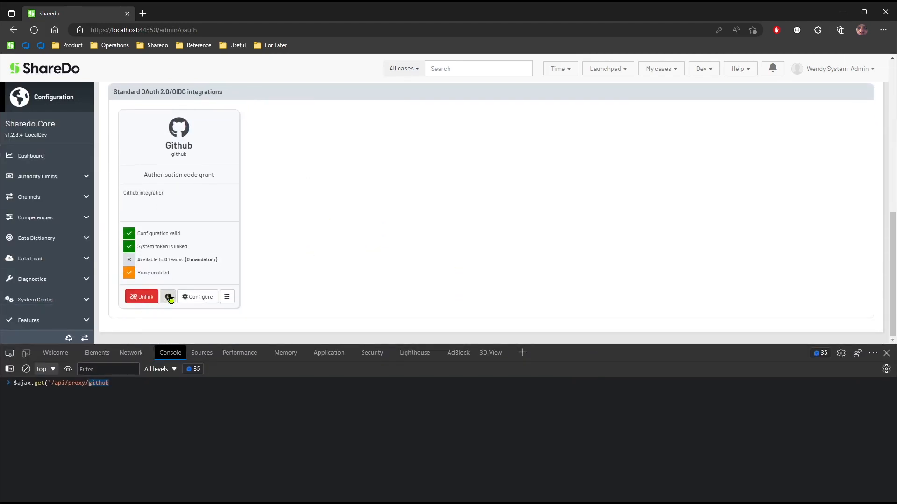
pyautogui.click(194, 301)
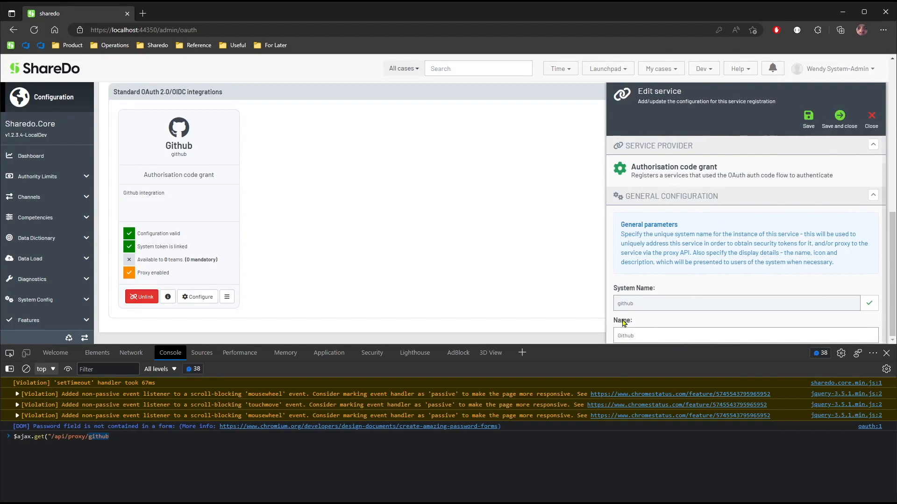
pyautogui.scroll(-2, 623, 322)
pyautogui.moveTo(652, 242); pyautogui.dragTo(615, 248)
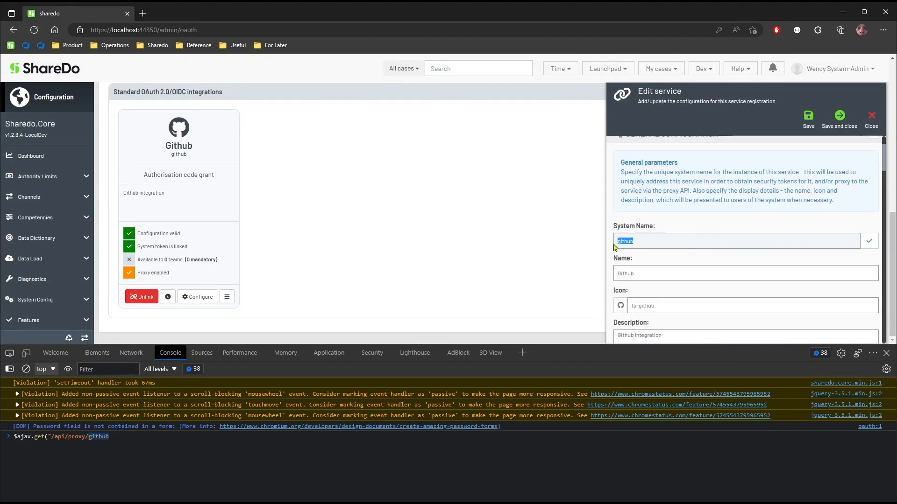
pyautogui.click(870, 126)
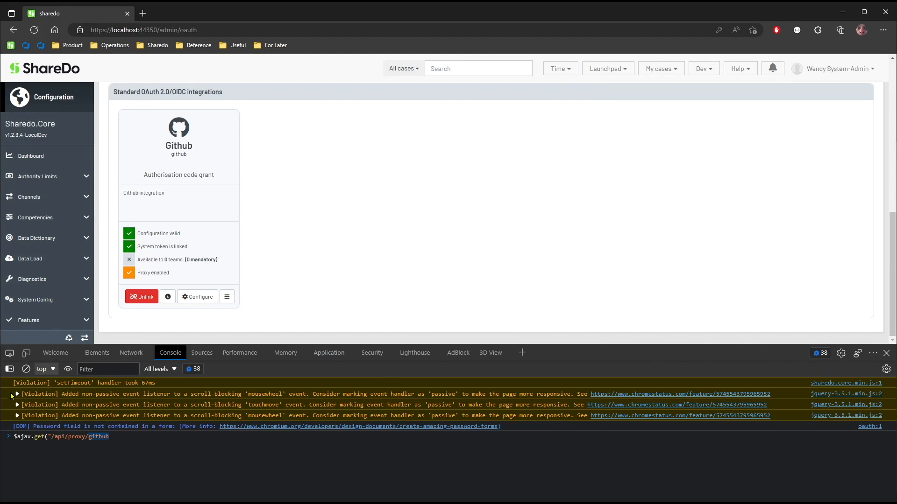
pyautogui.click(26, 369)
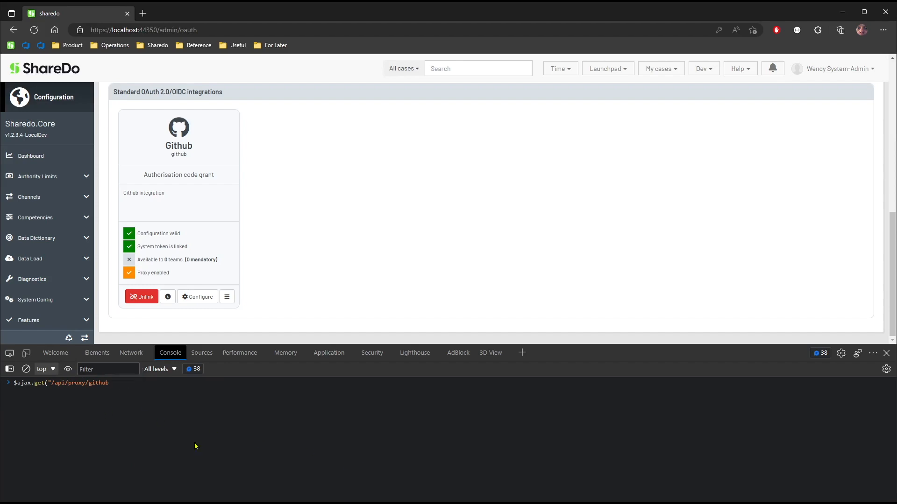
# Extend the console request's path after github with /_/orgs/sharedo-tech.
pyautogui.write('/_')
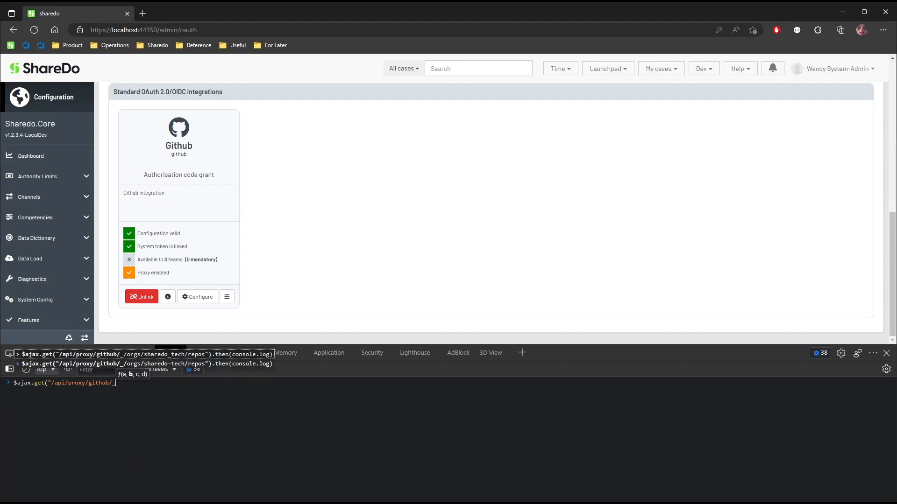
pyautogui.write('/')
pyautogui.press('Escape')
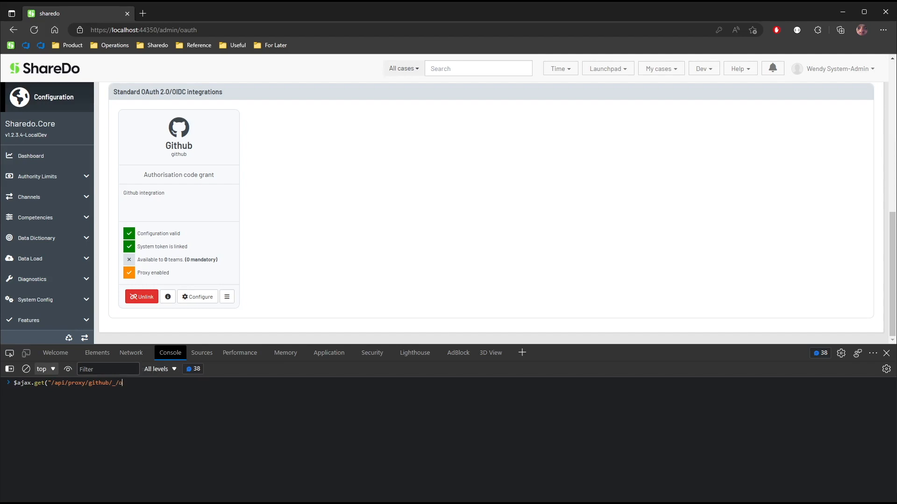
pyautogui.write('orgs/shared-te')
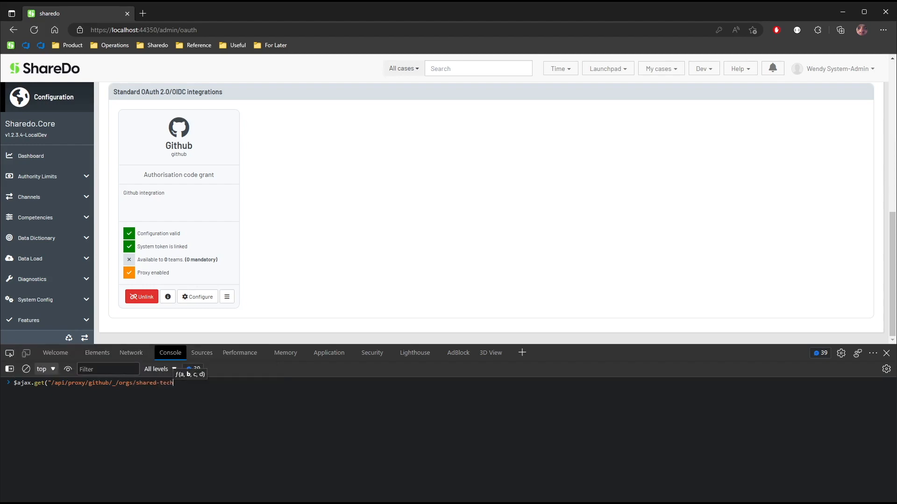
pyautogui.press('BackSpace')
pyautogui.write('o-tech')
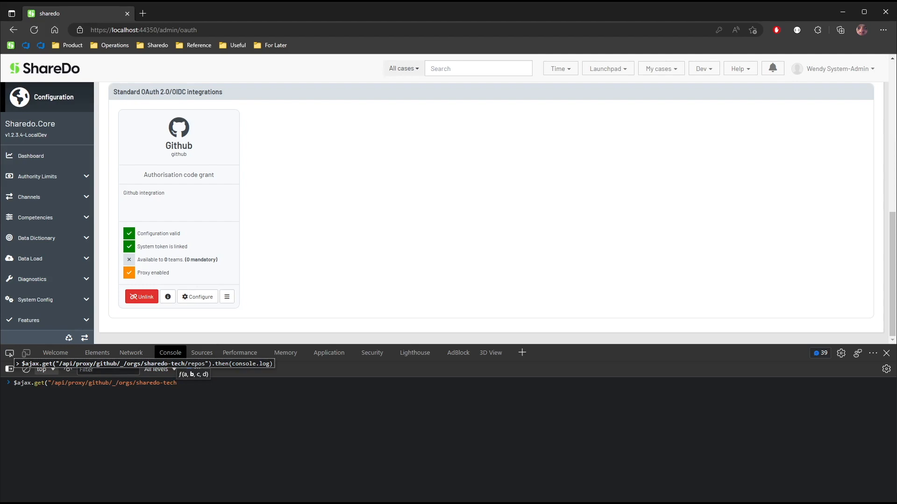
# Complete the request with /repos").then(console.log), run it and expand the returned array.
pyautogui.write('/repos")./')
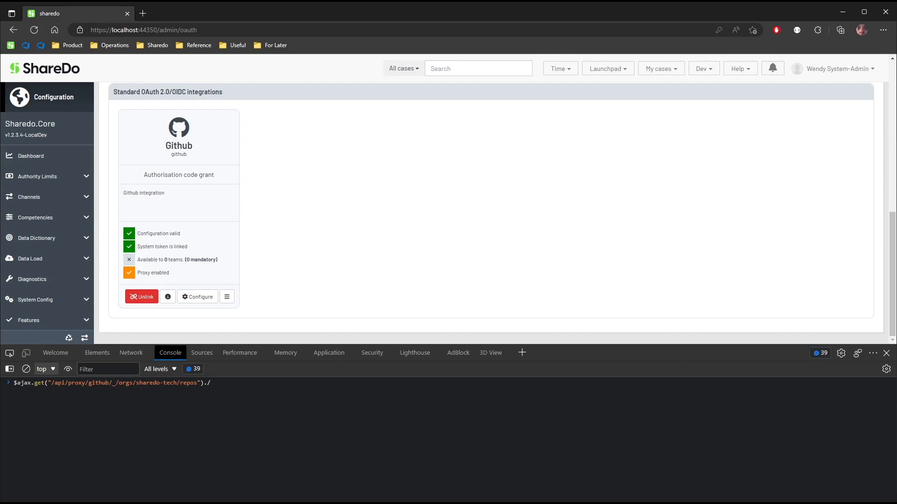
pyautogui.press('BackSpace')
pyautogui.press('BackSpace')
pyautogui.write('.then(')
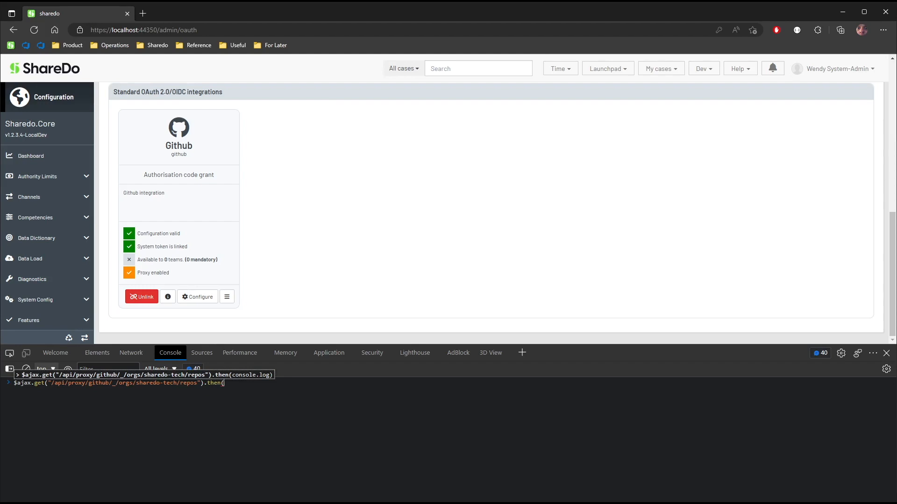
pyautogui.write('console.log)')
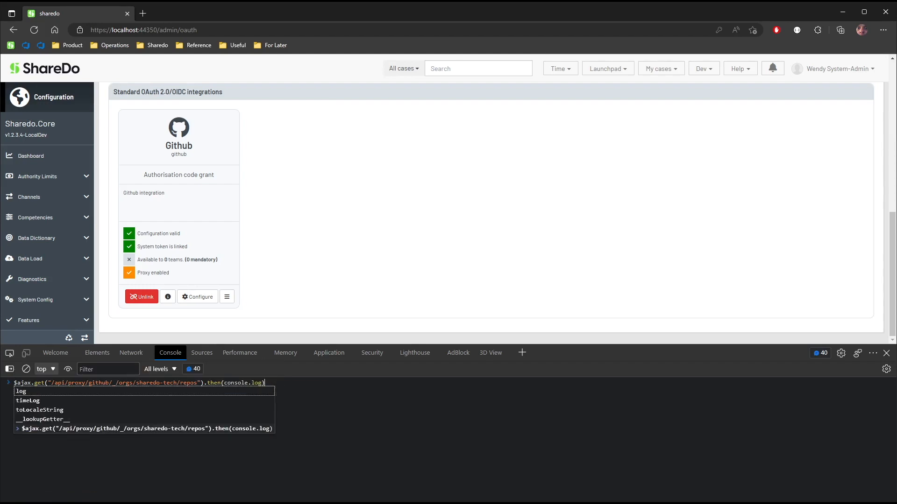
pyautogui.press('Return')
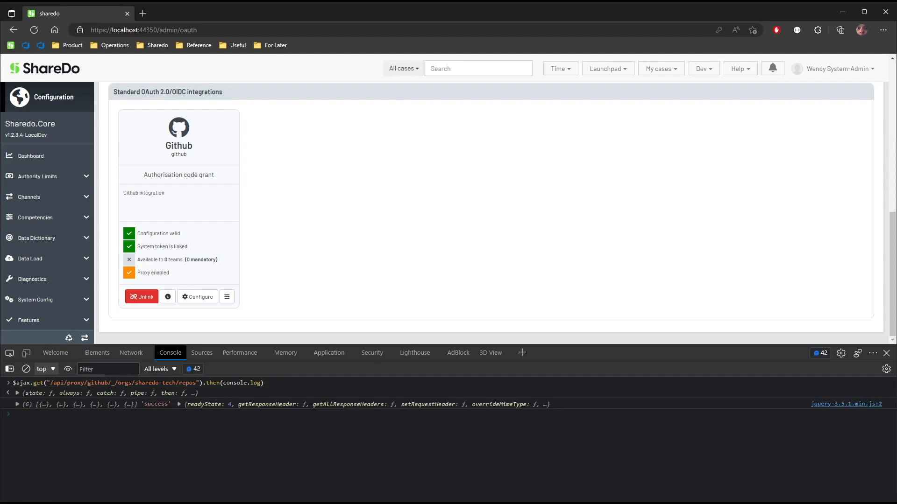
pyautogui.click(17, 404)
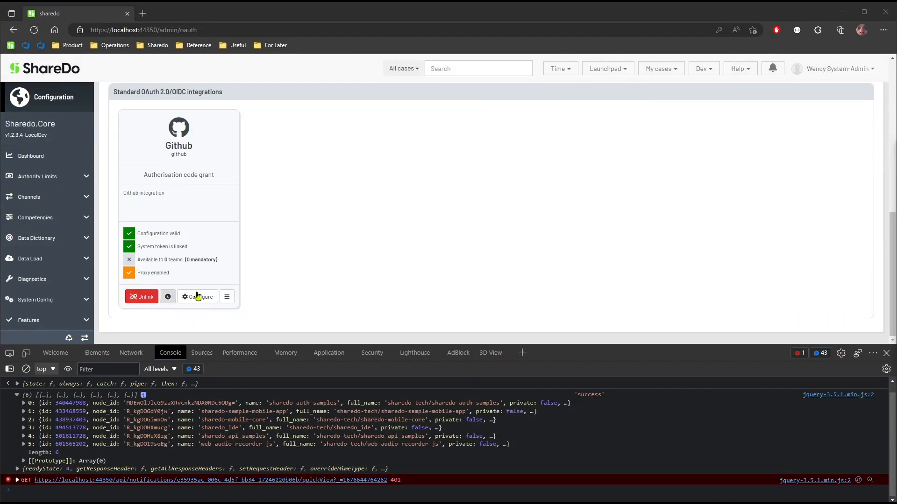
# Turn off the proxy in the Github service's configuration, then save and close it.
pyautogui.click(198, 298)
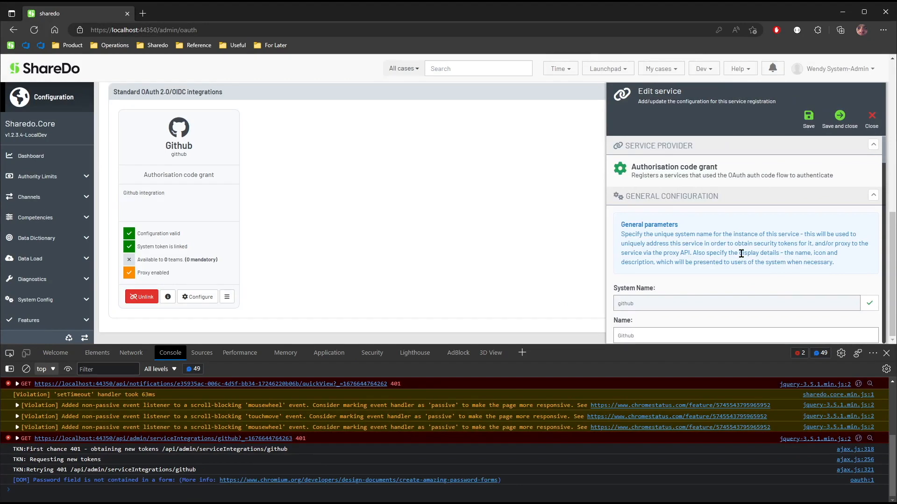
pyautogui.scroll(-15, 741, 254)
pyautogui.scroll(-2, 740, 253)
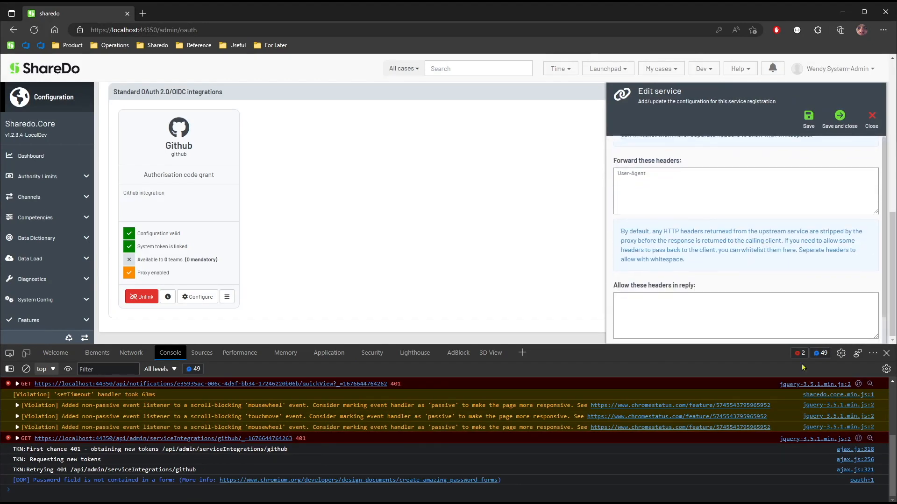
pyautogui.scroll(3, 692, 301)
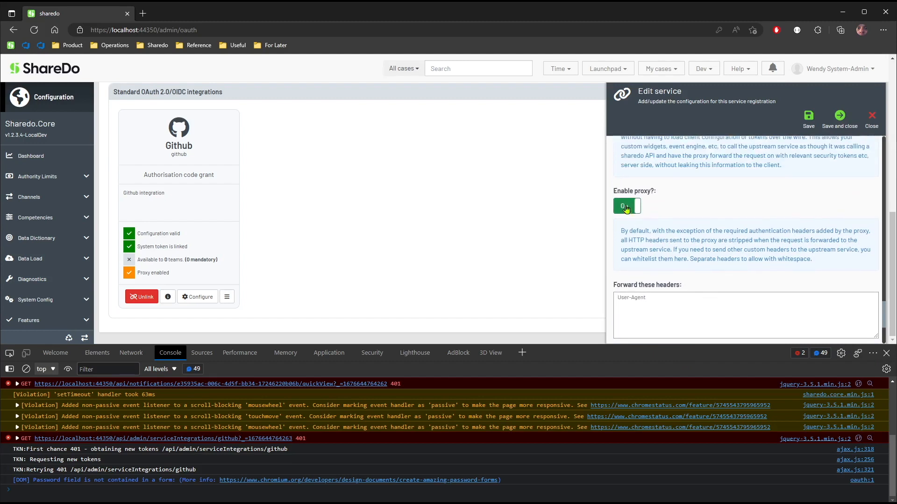
pyautogui.click(627, 208)
pyautogui.click(839, 117)
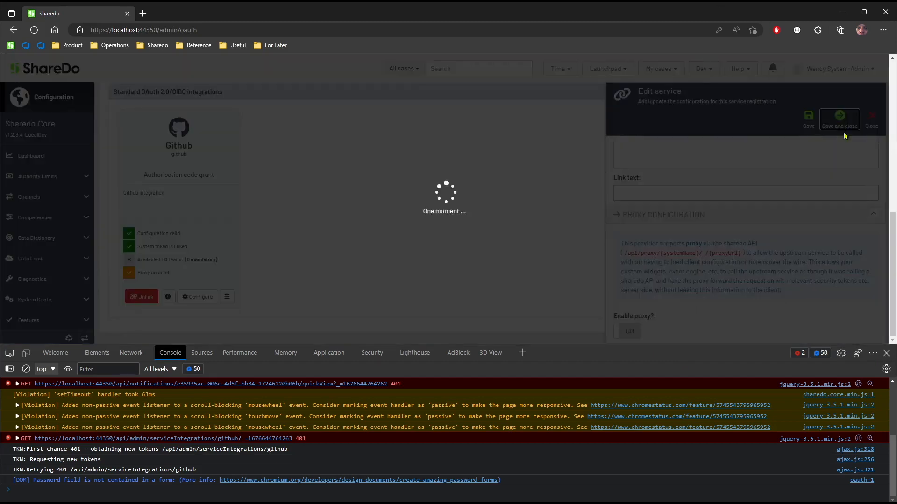
# Clear the console and rerun the previous proxy request for the sharedo-tech repositories.
pyautogui.click(26, 369)
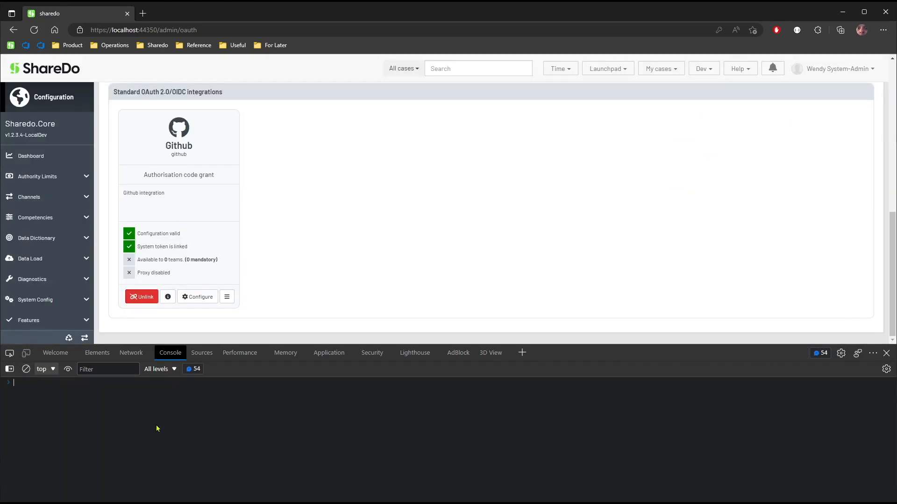
pyautogui.press('Up')
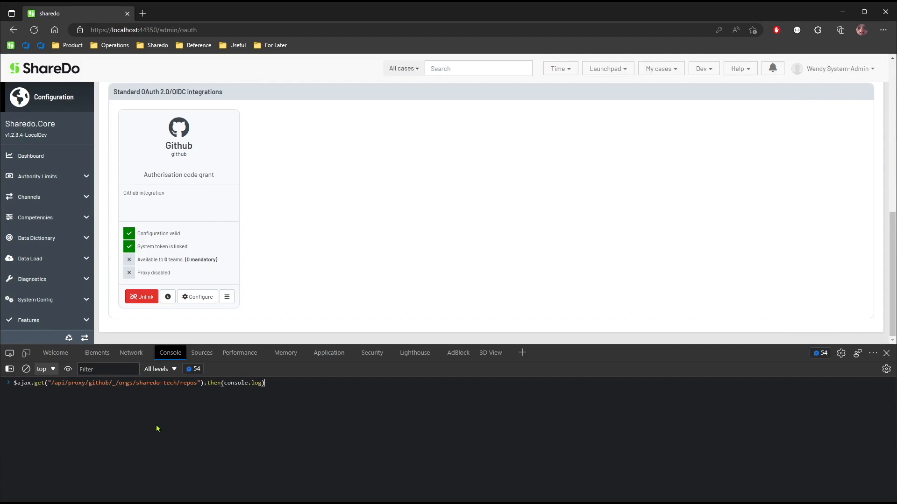
pyautogui.press('Return')
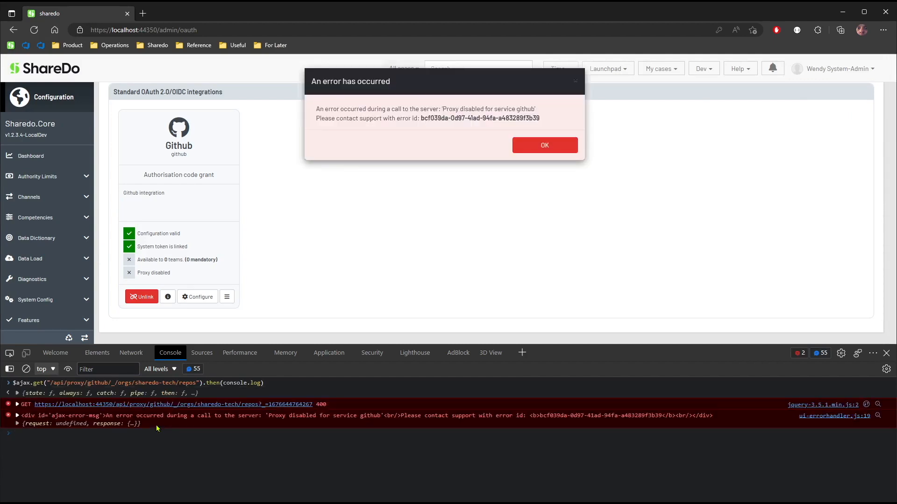